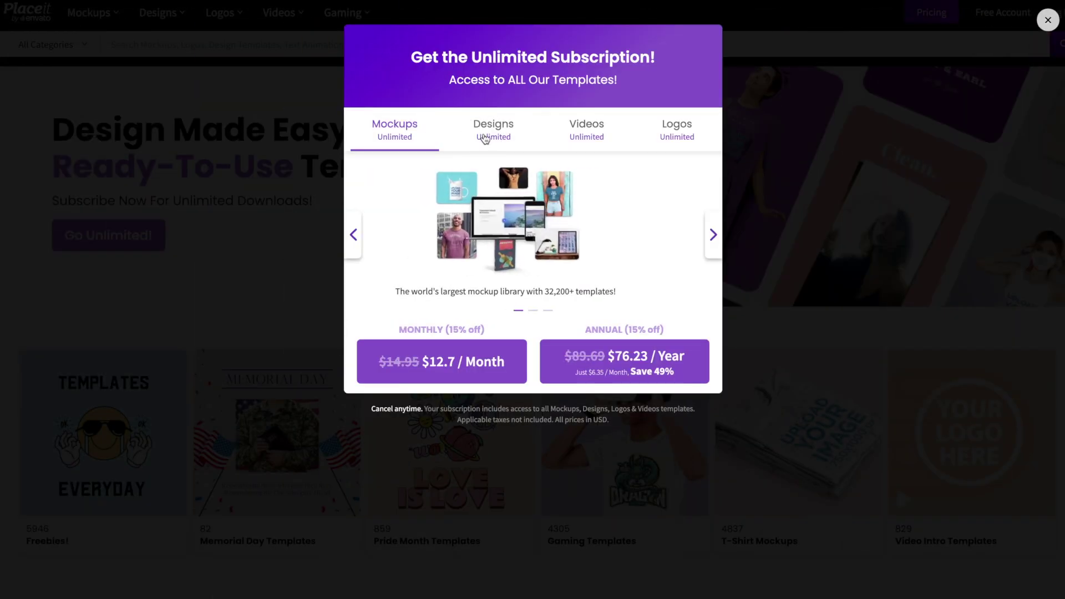
- Preview the Designs, Videos and Logos templates in the unlimited subscription offer
click(486, 139)
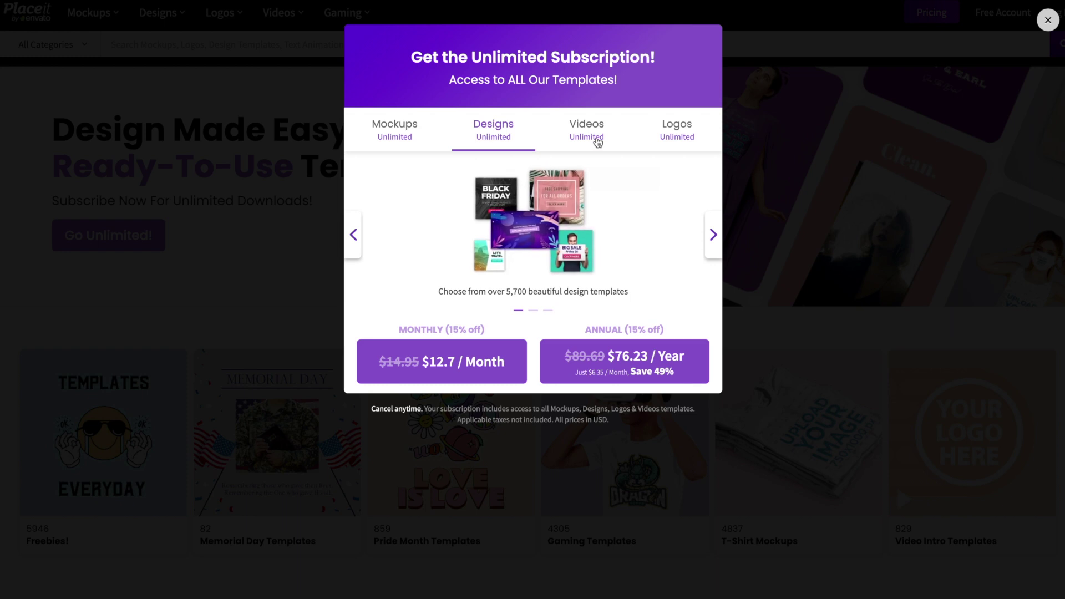
click(598, 140)
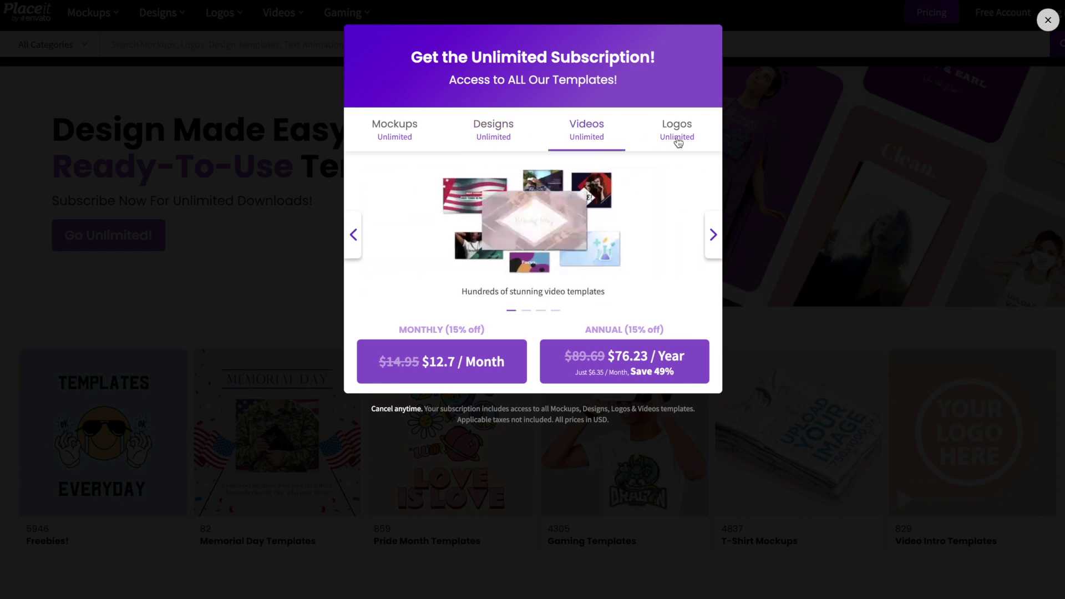
click(678, 140)
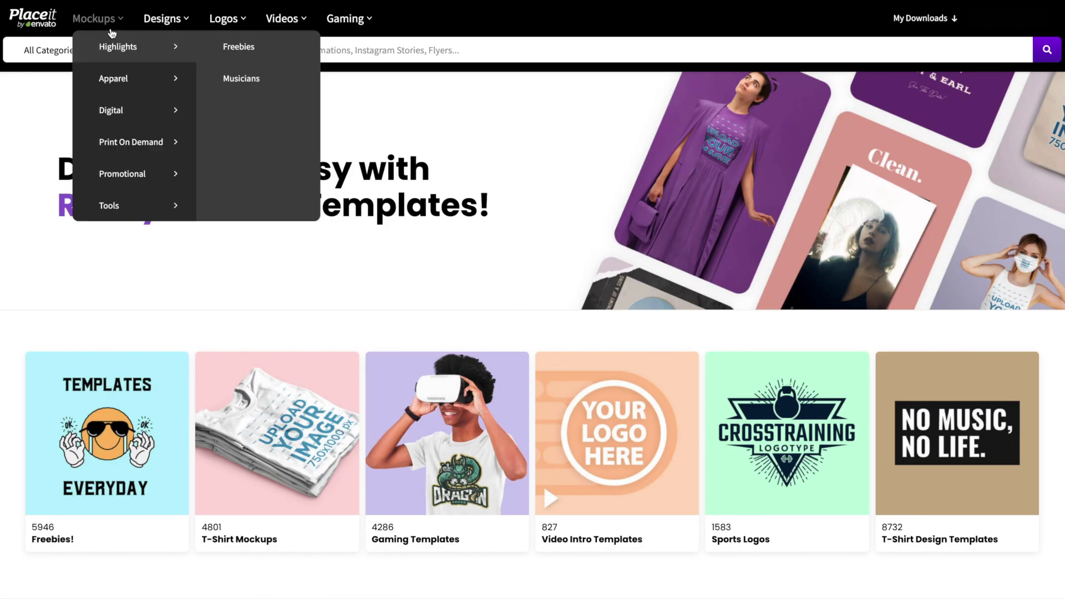
mouse_move(92, 13)
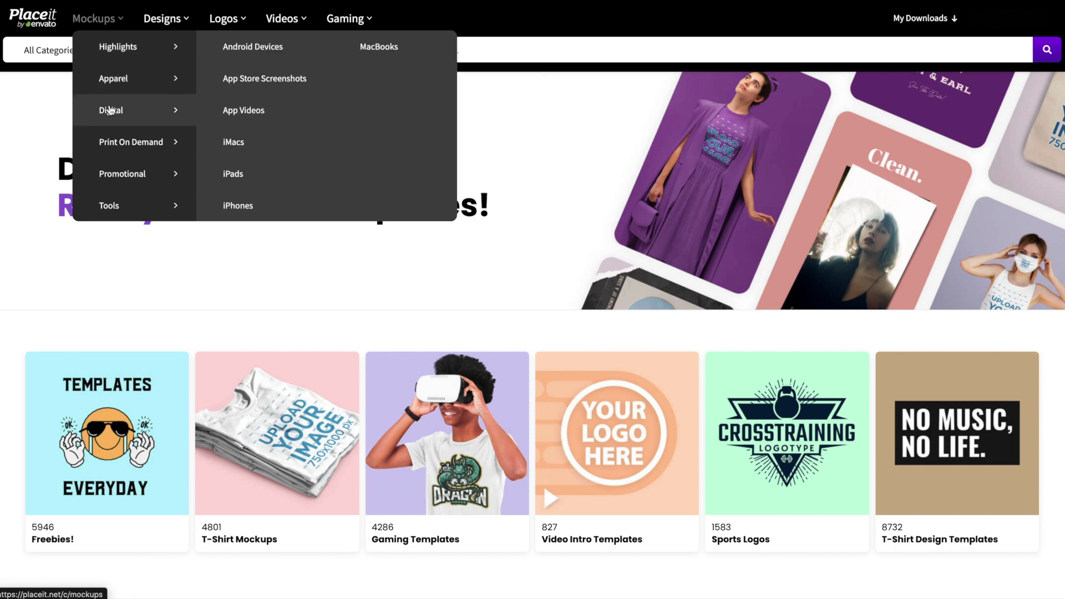
mouse_move(130, 142)
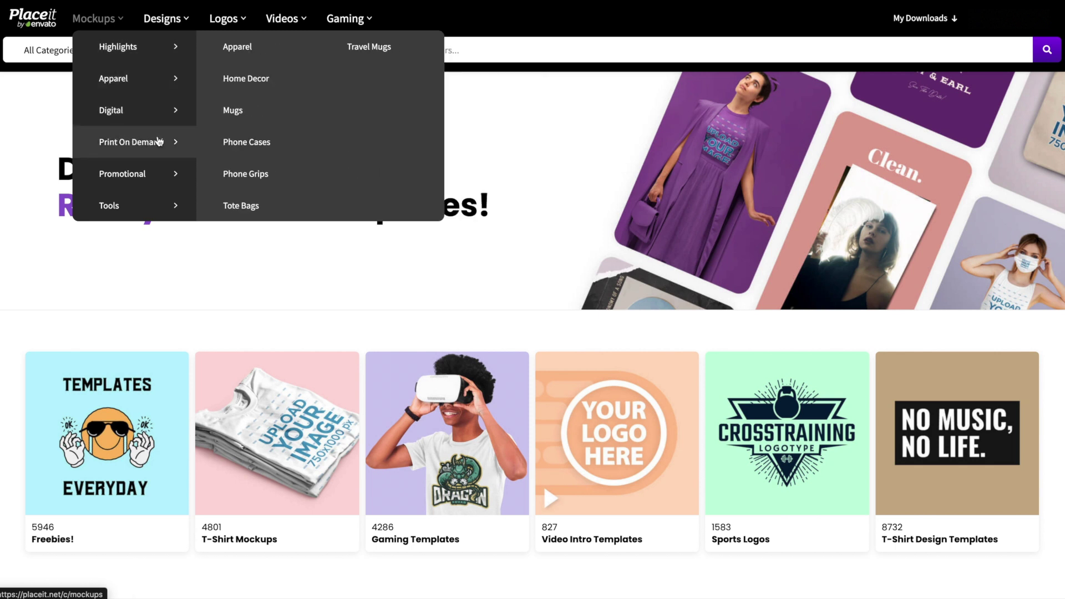
- Open the Mugs mockup gallery and check the 11 oz to 24 oz size options
click(235, 110)
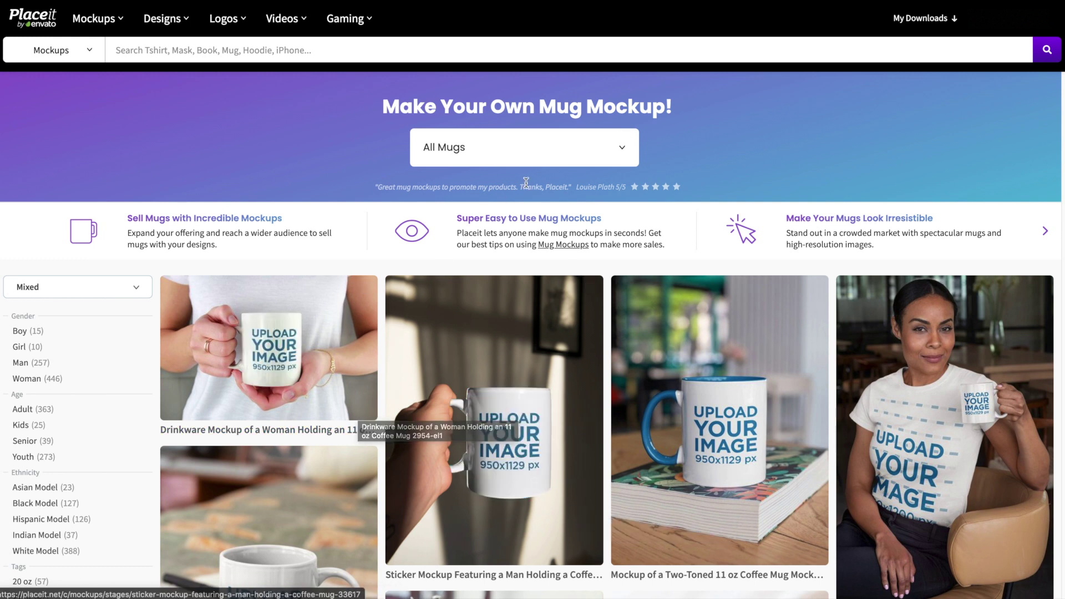
click(621, 150)
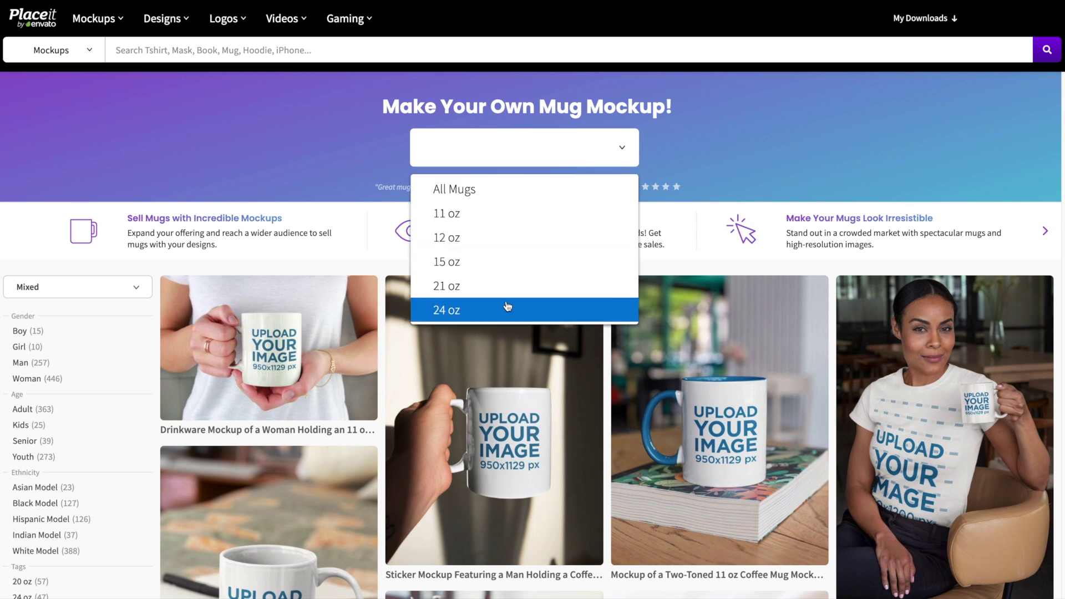
click(106, 200)
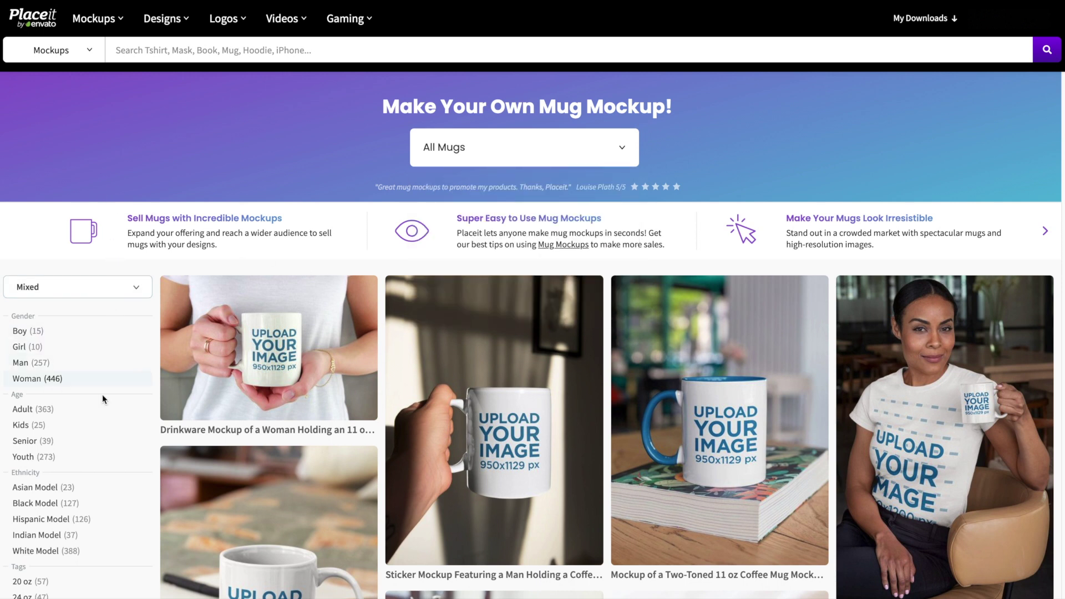
scroll(89, 466, down, 2)
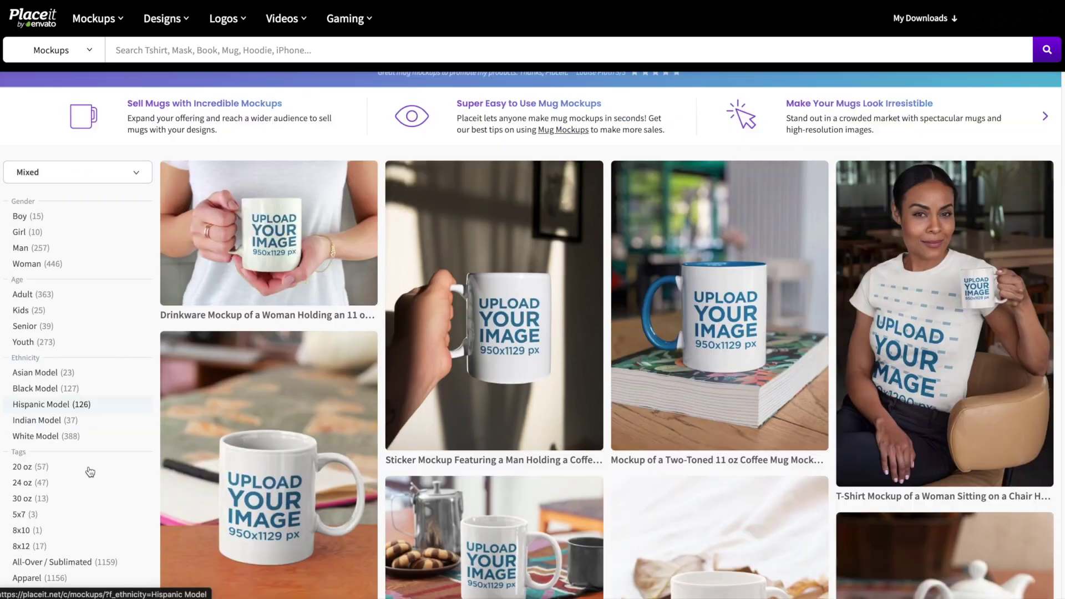
scroll(91, 472, down, 3)
scroll(91, 471, down, 2)
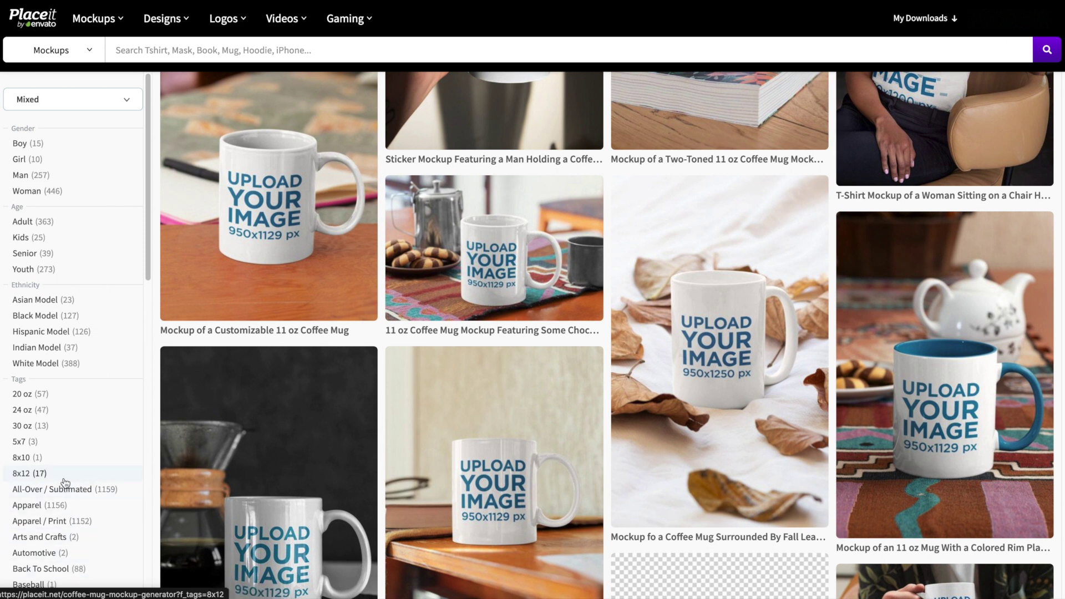
scroll(326, 468, down, 3)
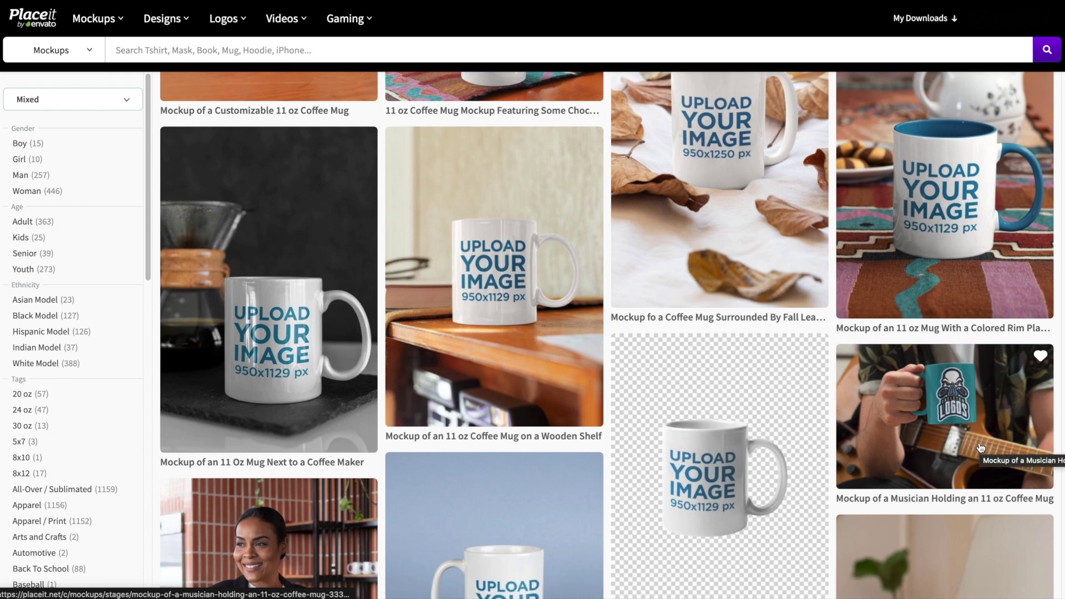
scroll(980, 448, down, 5)
mouse_move(269, 254)
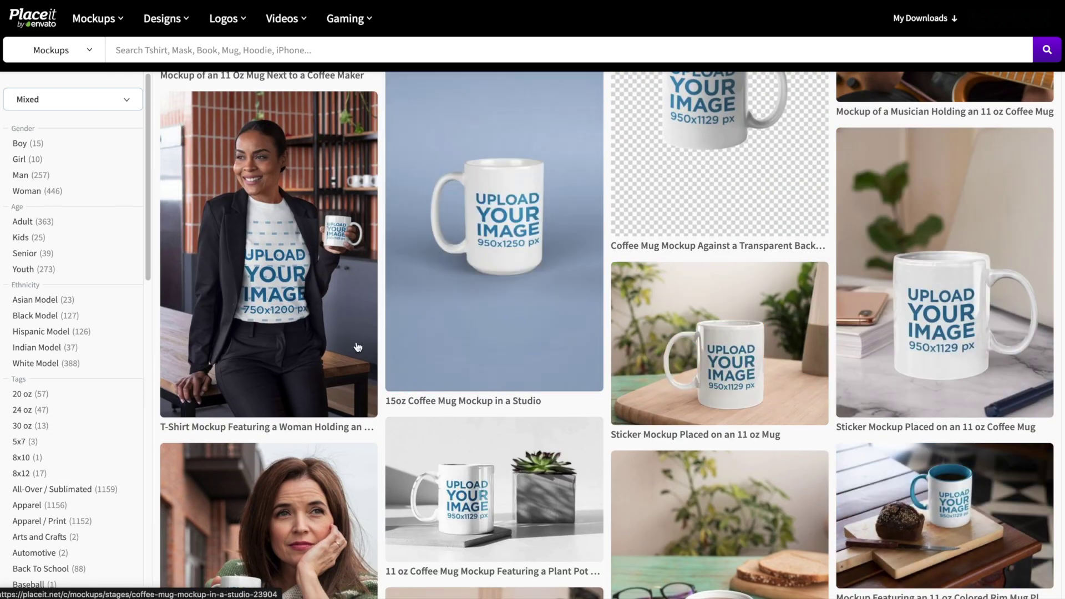
mouse_move(268, 533)
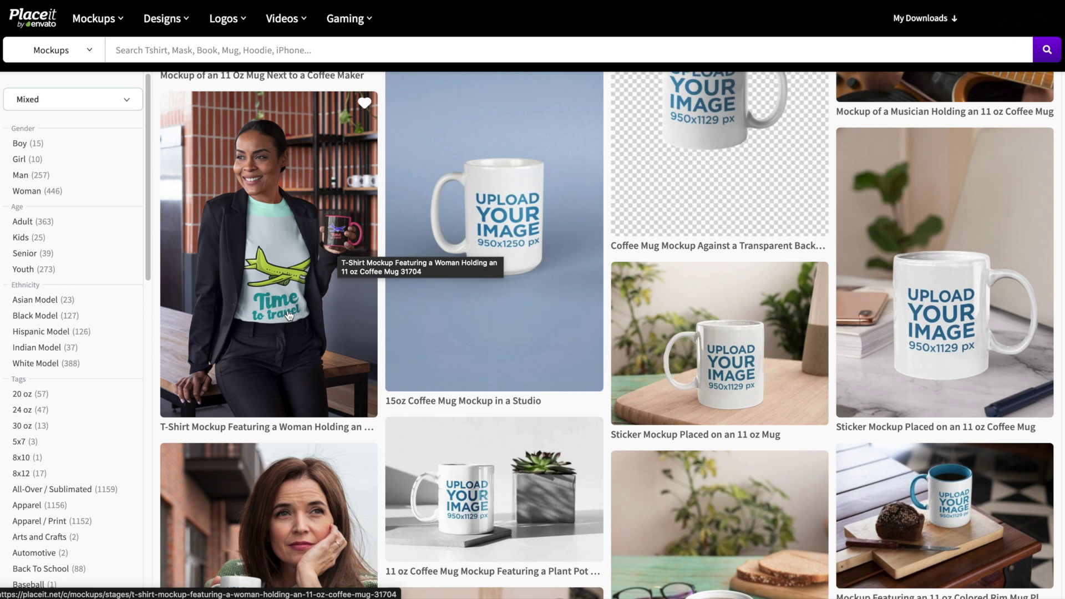
scroll(288, 315, down, 5)
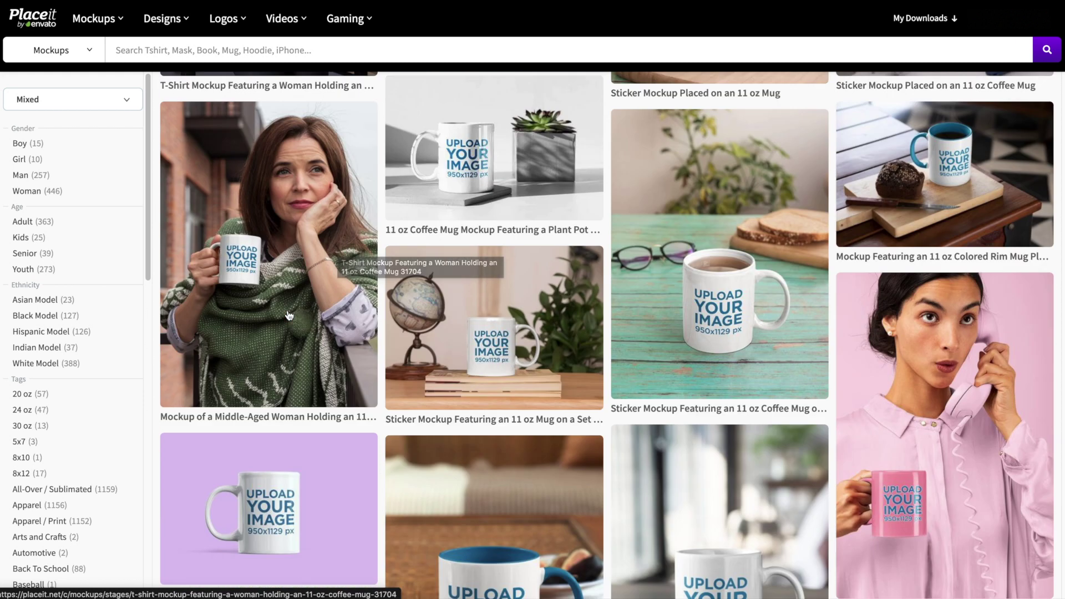
scroll(289, 315, down, 1)
scroll(289, 315, down, 2)
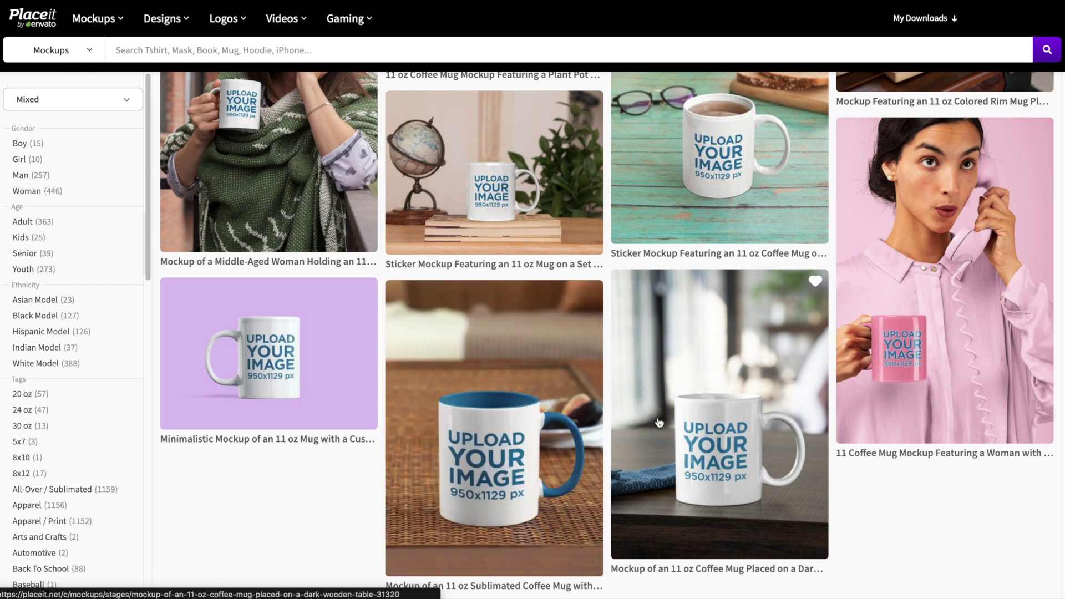
mouse_move(533, 366)
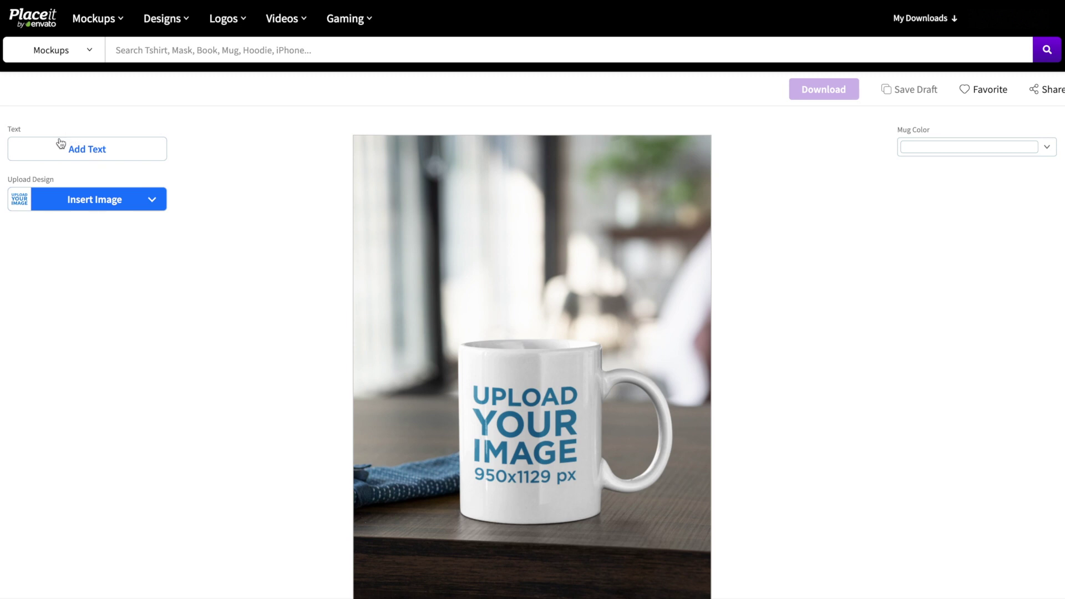
- Add a 'Sale On Now' text layer and drag it above the mug
click(111, 153)
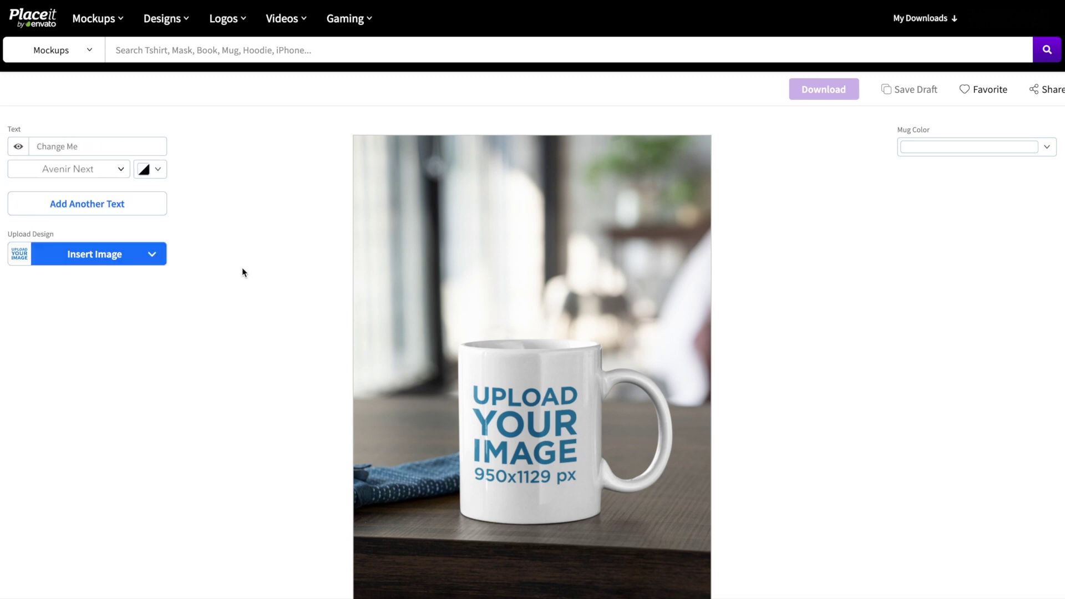
click(102, 147)
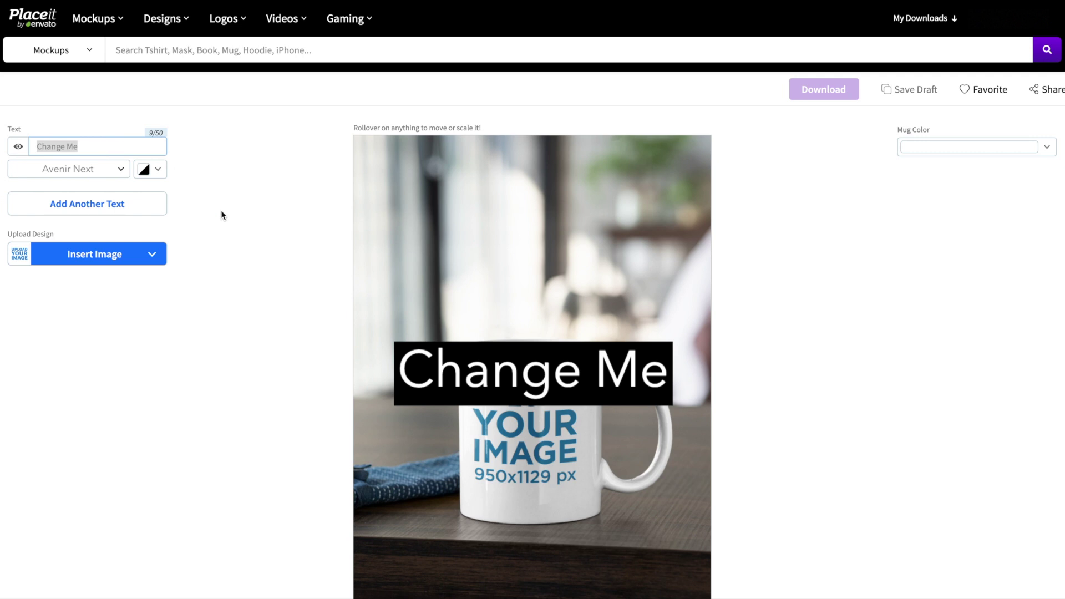
text(Sale O)
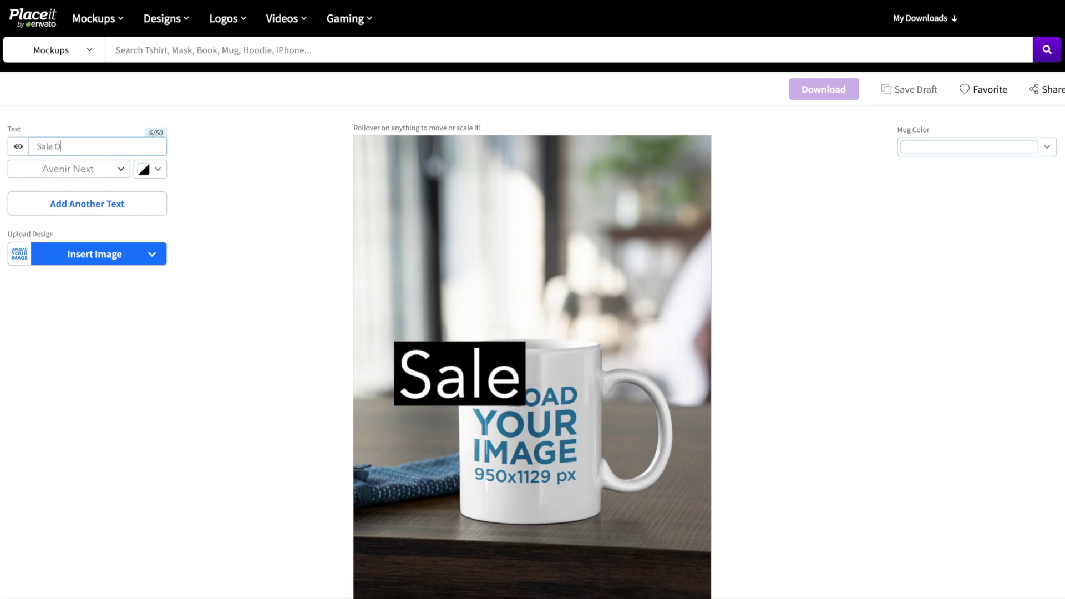
text(n Now)
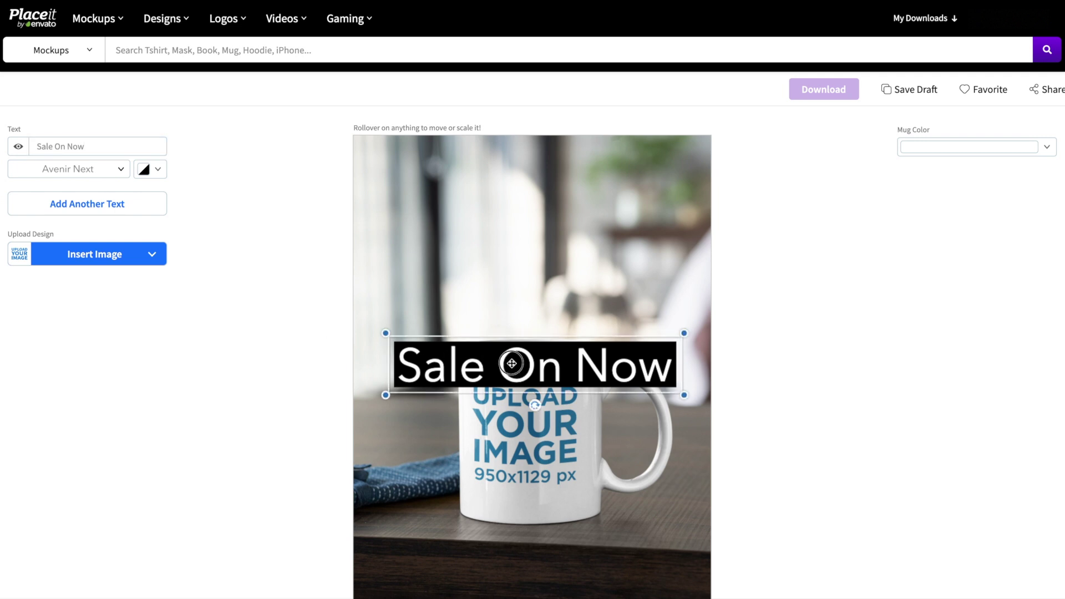
drag(513, 360, 502, 238)
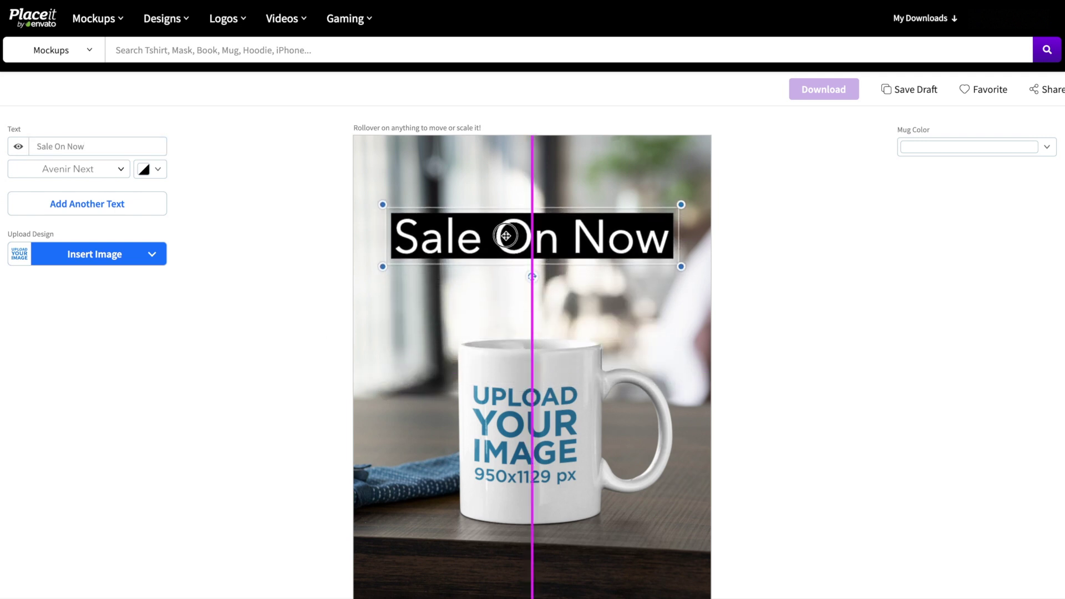
- Upload the NOT TODAY design from the computer and crop it onto the mug
click(109, 257)
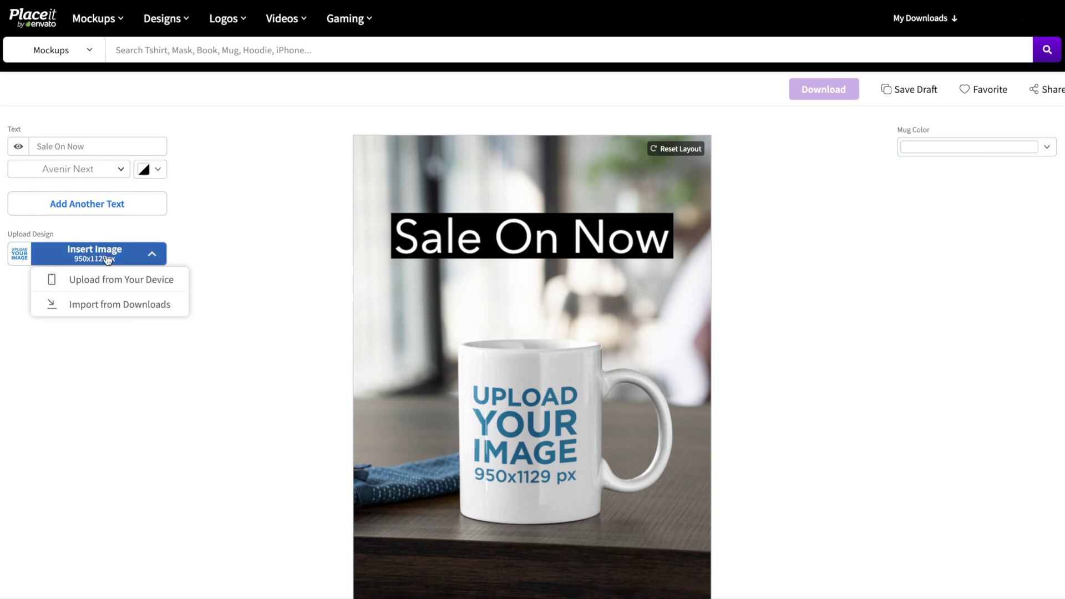
click(132, 283)
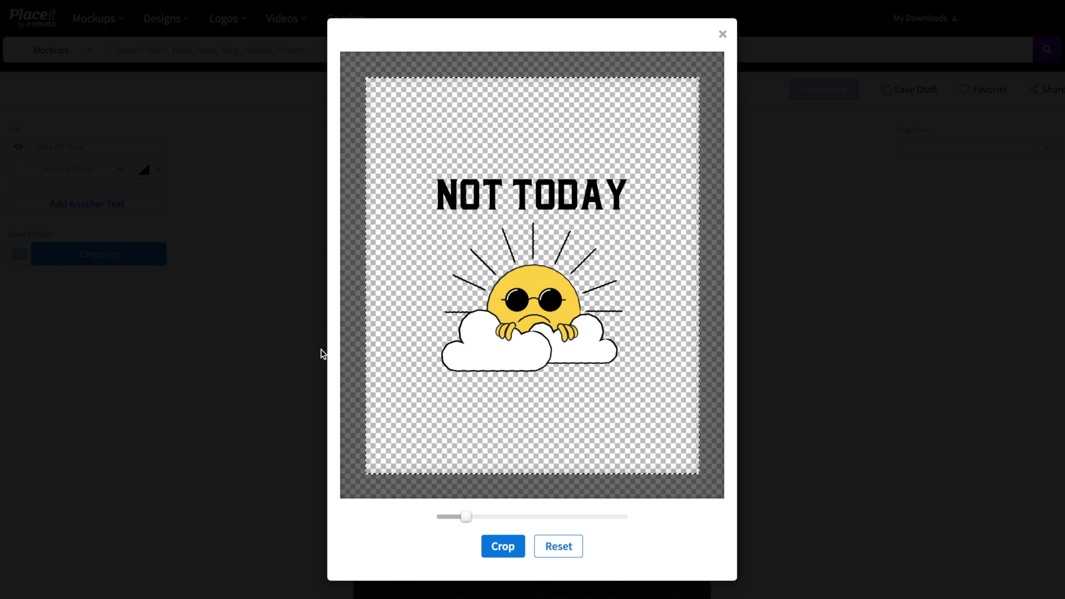
mouse_move(465, 518)
mouse_down()
mouse_move(475, 519)
mouse_move(465, 518)
mouse_up()
mouse_move(533, 372)
mouse_down()
mouse_move(533, 408)
mouse_move(533, 369)
mouse_up()
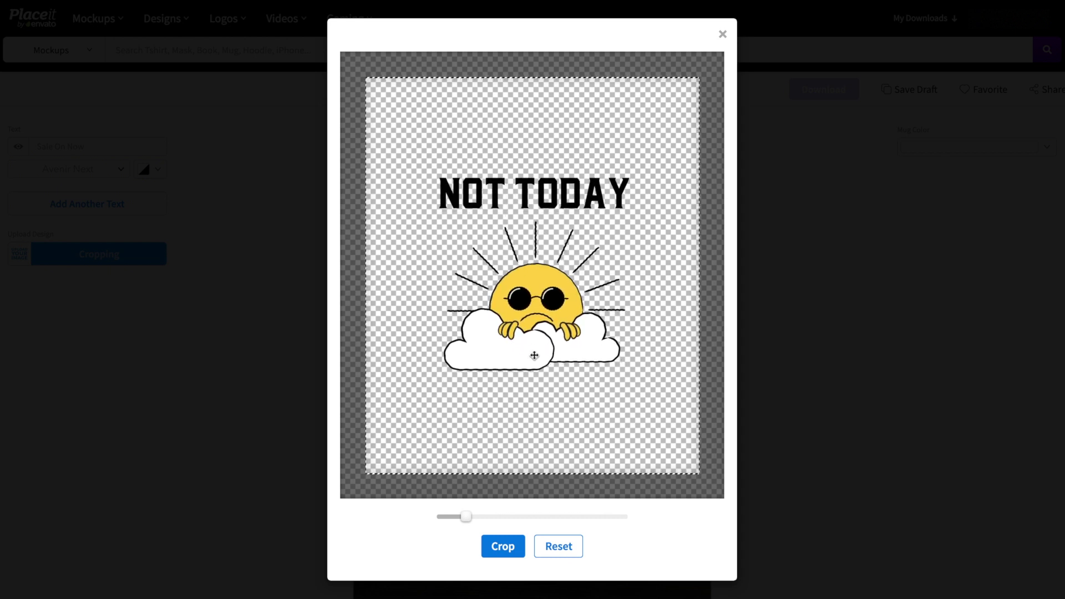
click(503, 546)
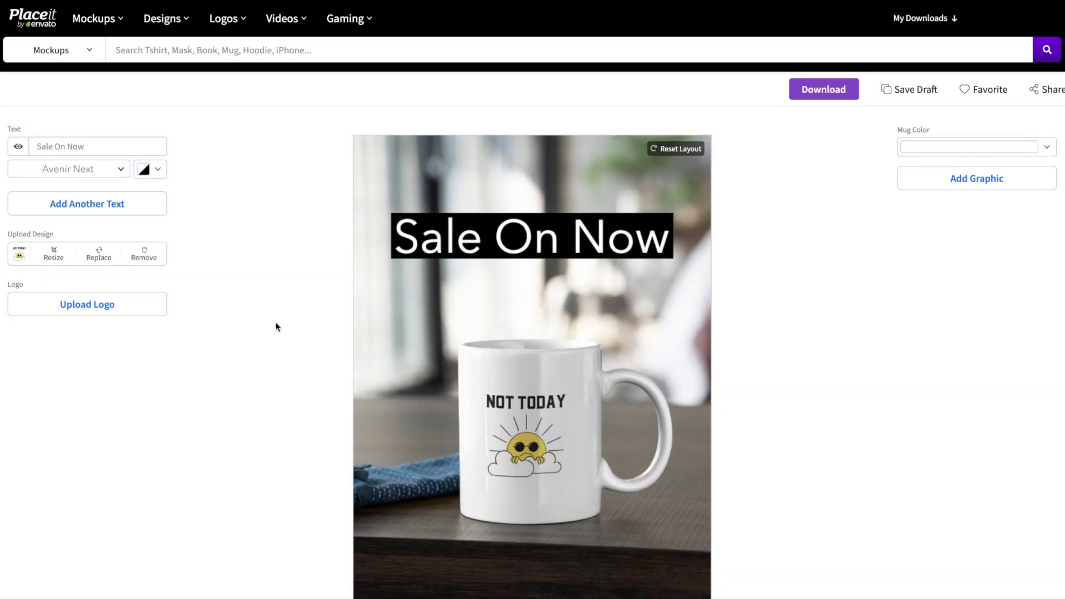
- Recrop the NOT TODAY design larger and nudged slightly down
click(54, 255)
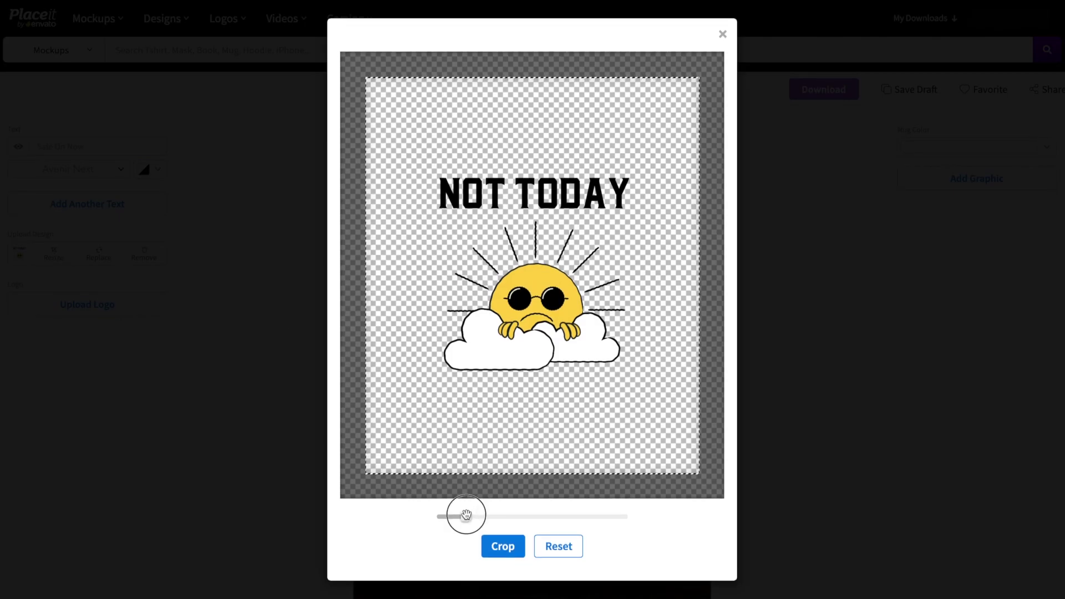
drag(466, 515, 477, 515)
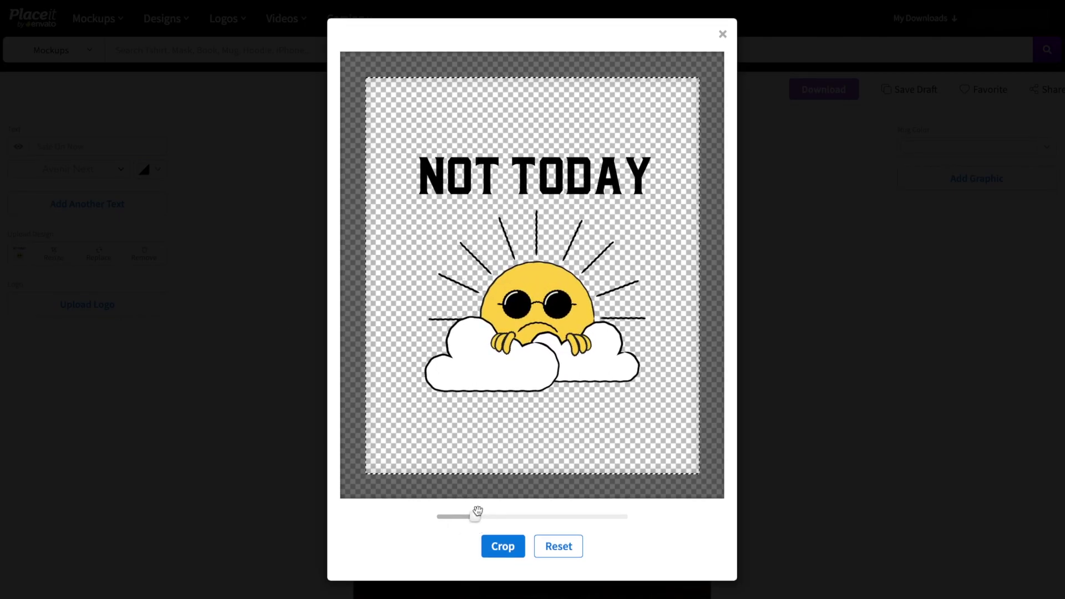
drag(533, 317, 533, 329)
click(503, 546)
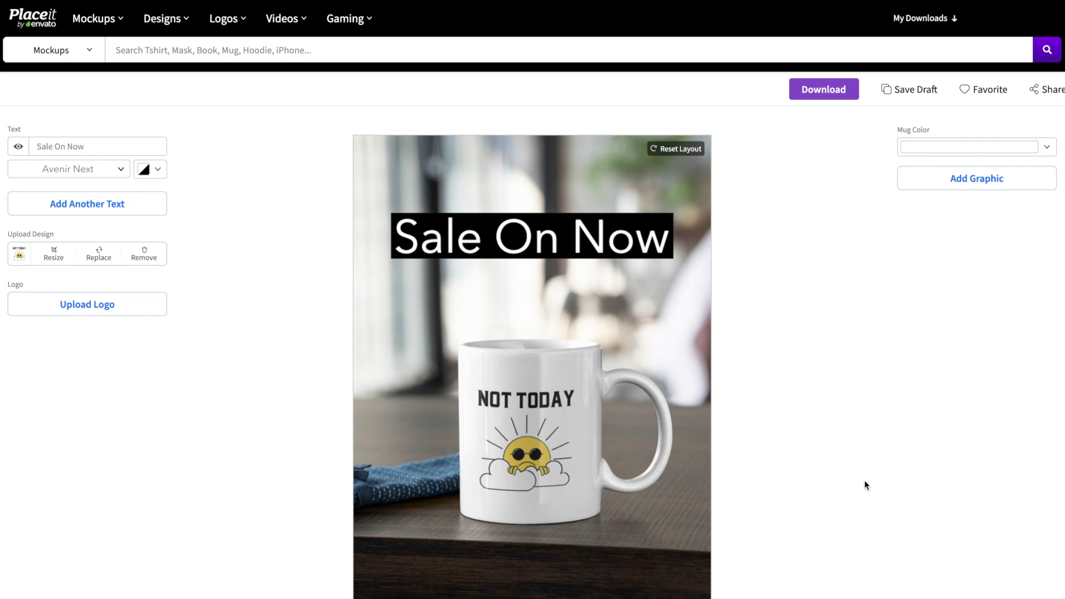
- Change the mug colour to light blue, then to a deeper blue swatch
click(1048, 147)
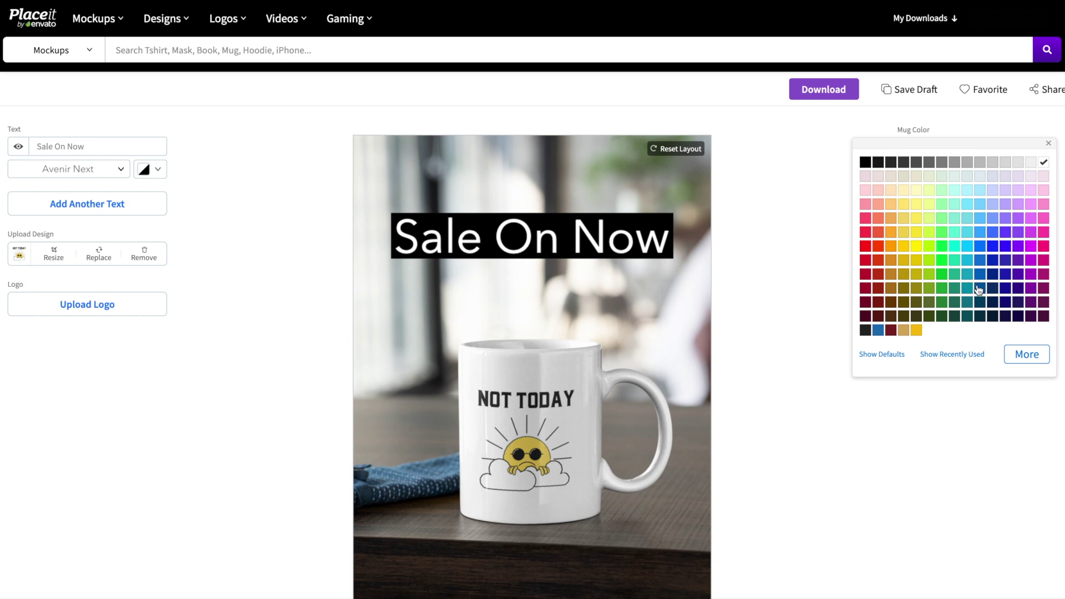
click(981, 233)
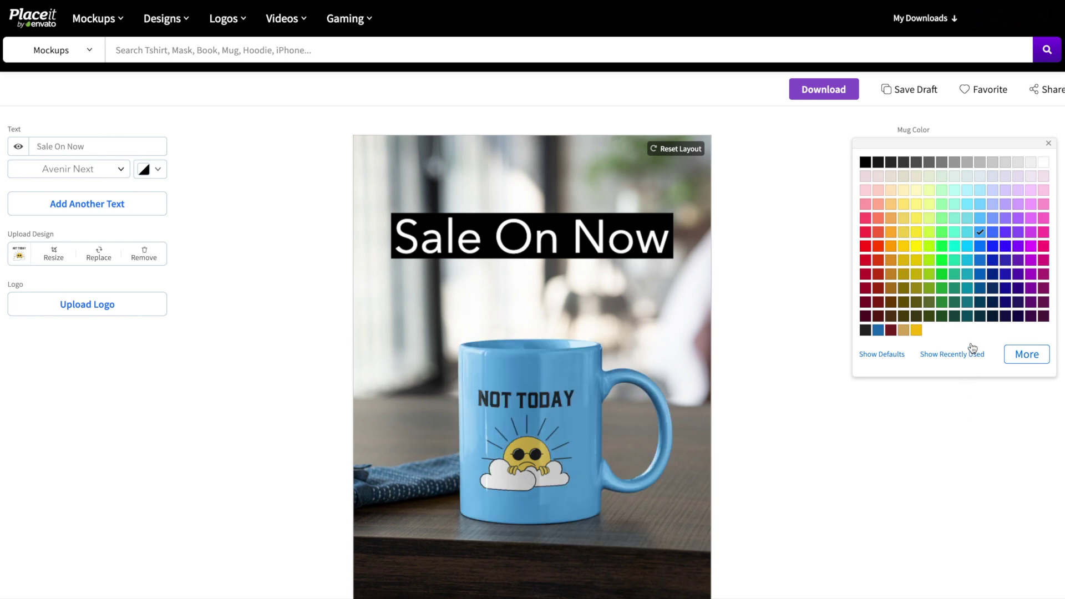
click(981, 260)
click(931, 426)
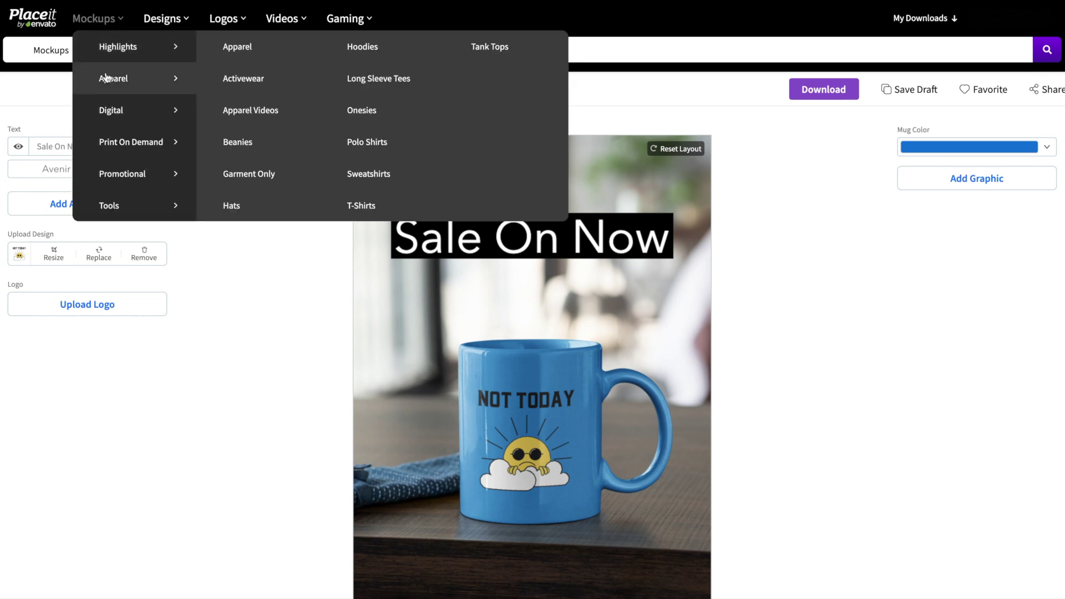
mouse_move(130, 141)
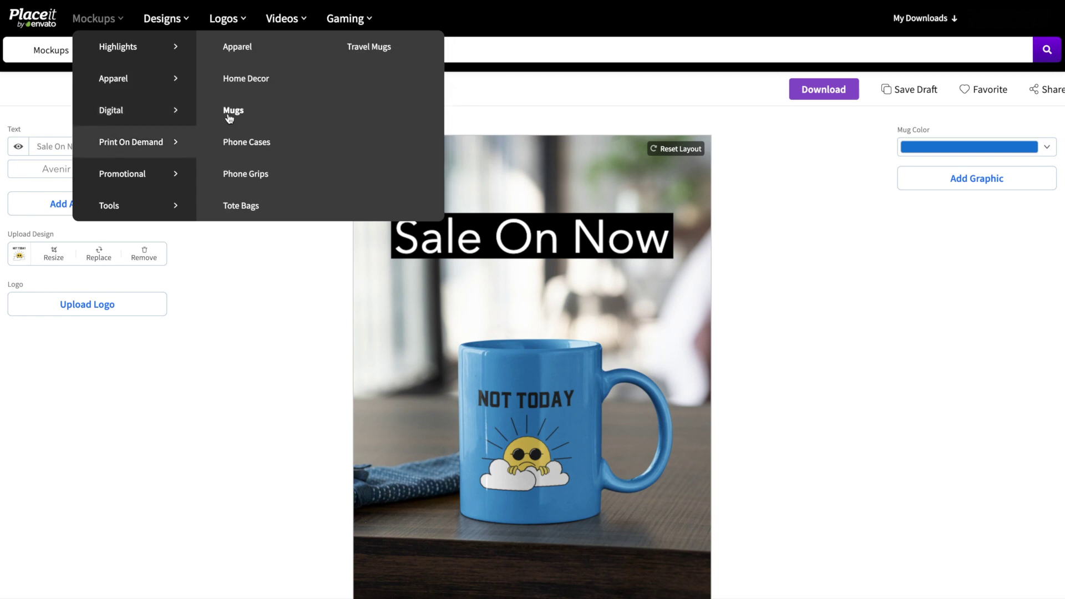
- Filter mug mockups by the Halloween tag and open the pink pumpkins-and-bats mockup
click(234, 112)
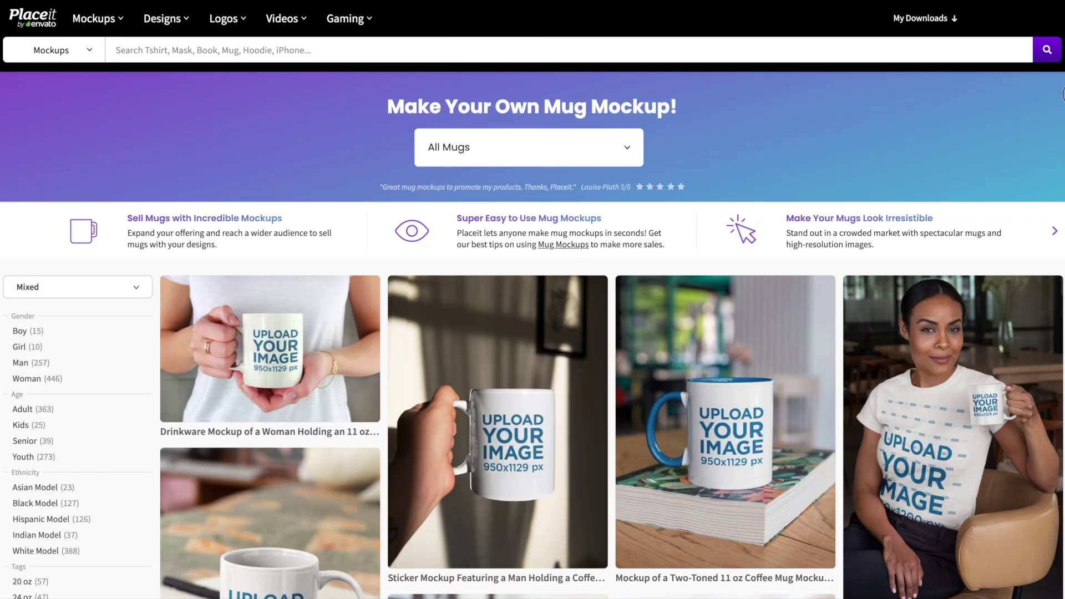
scroll(887, 343, down, 3)
scroll(1055, 118, down, 3)
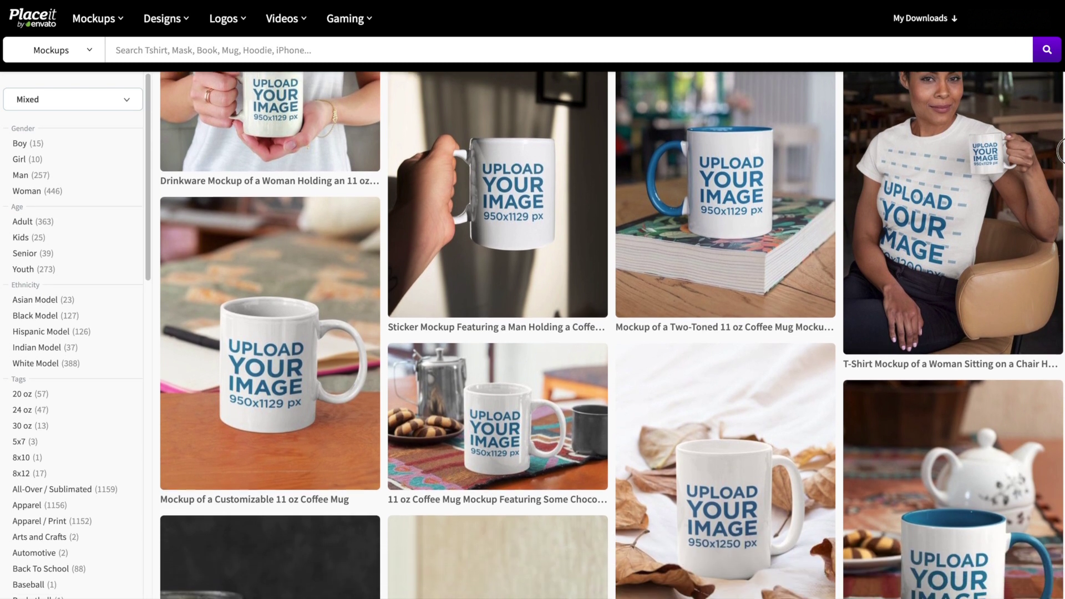
scroll(1054, 150, down, 3)
drag(1059, 179, 1059, 300)
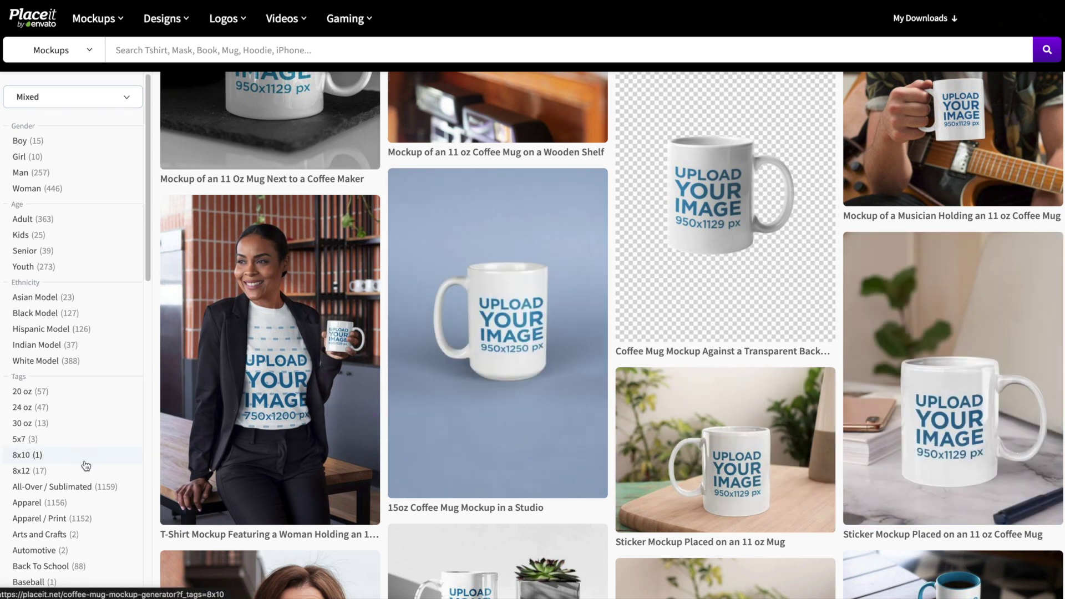
scroll(86, 466, down, 4)
scroll(86, 466, down, 3)
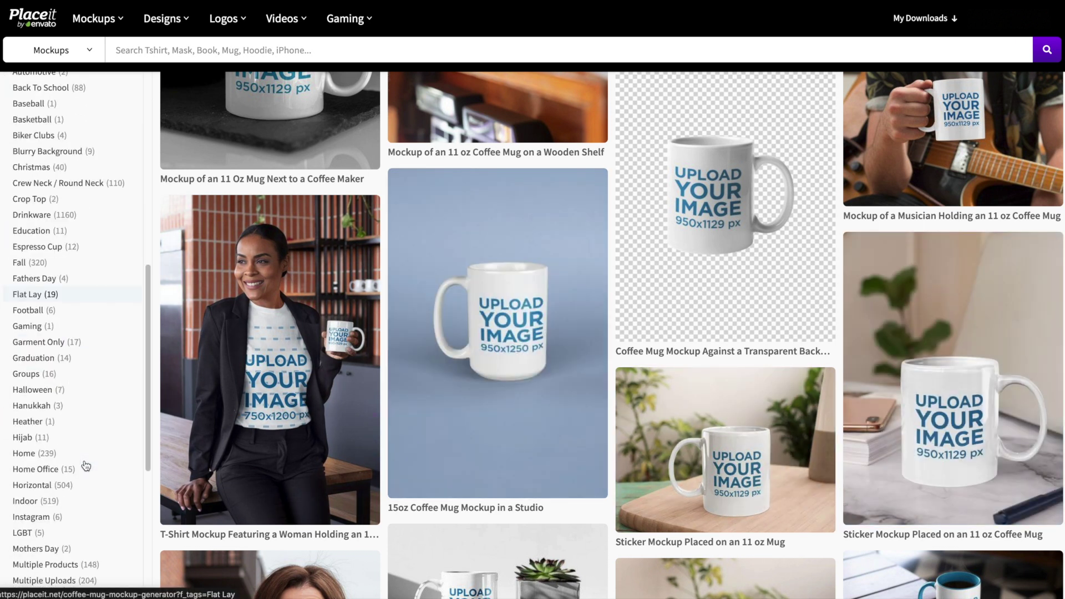
scroll(86, 465, down, 2)
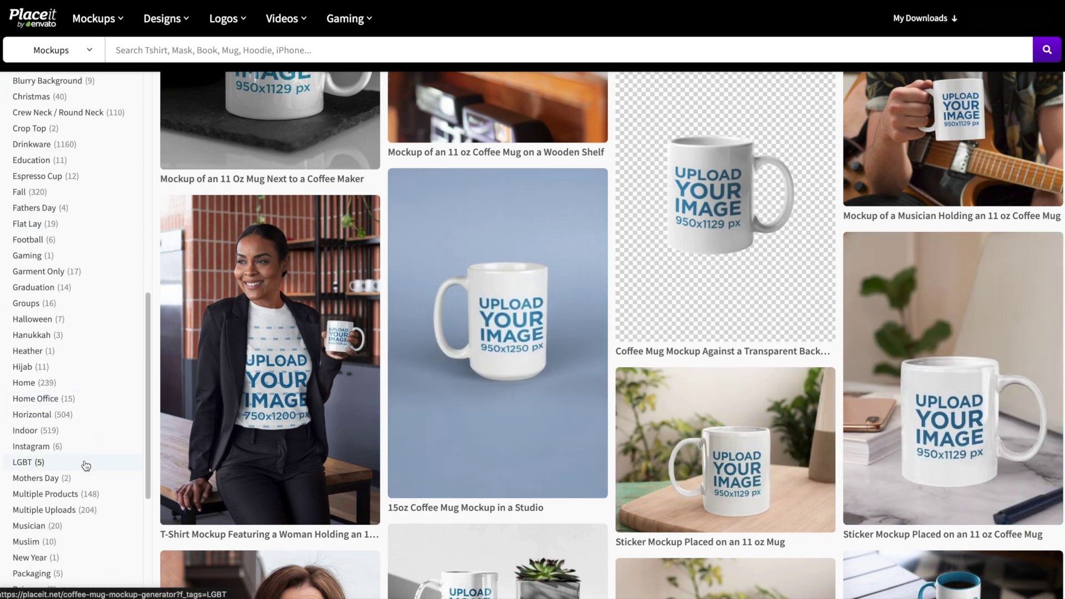
click(76, 320)
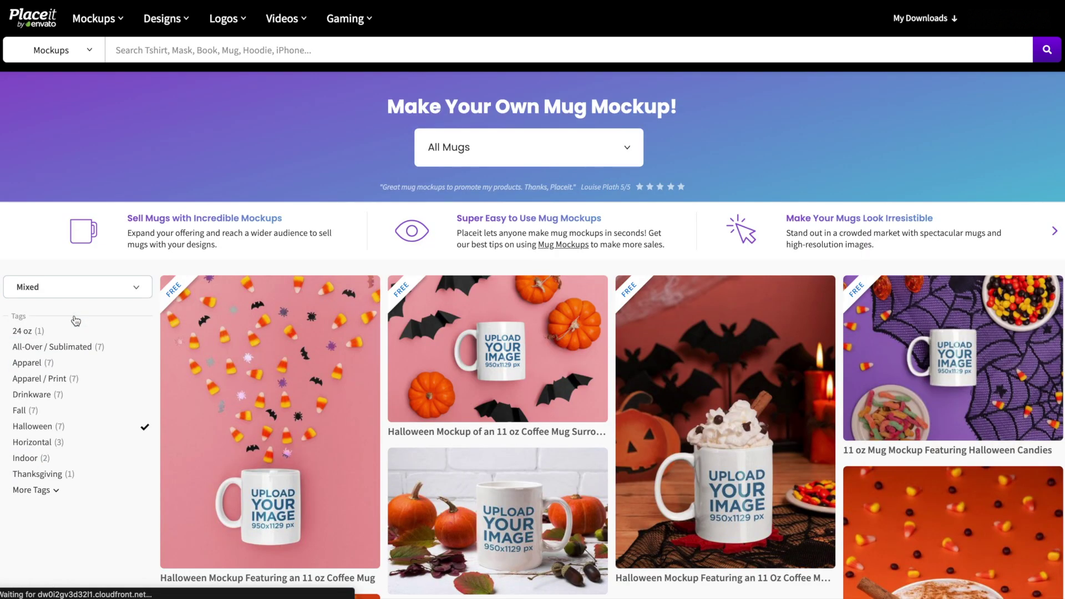
mouse_move(954, 358)
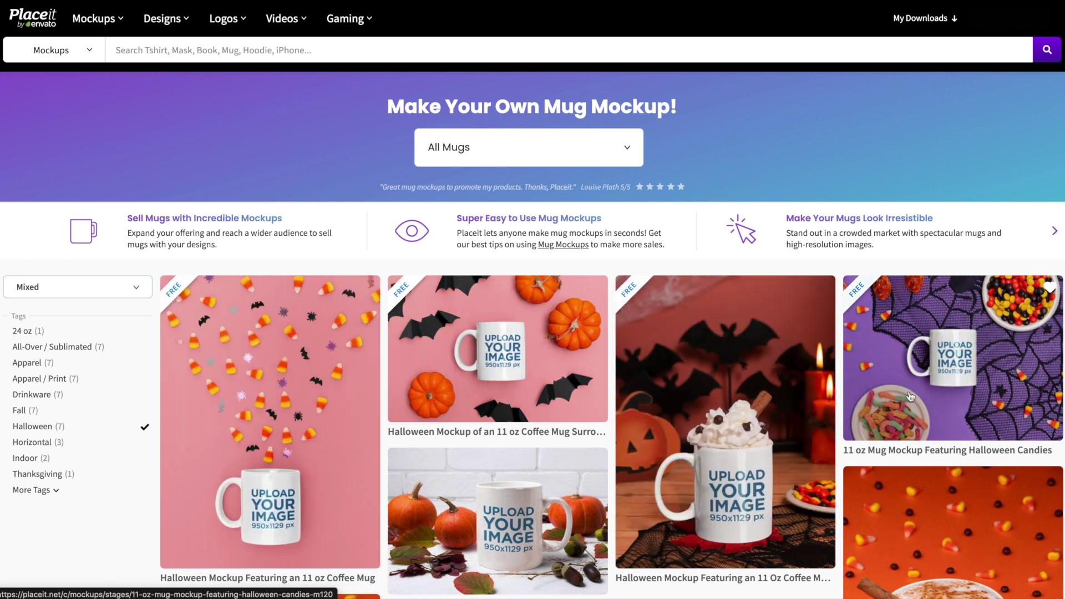
scroll(1012, 387, down, 5)
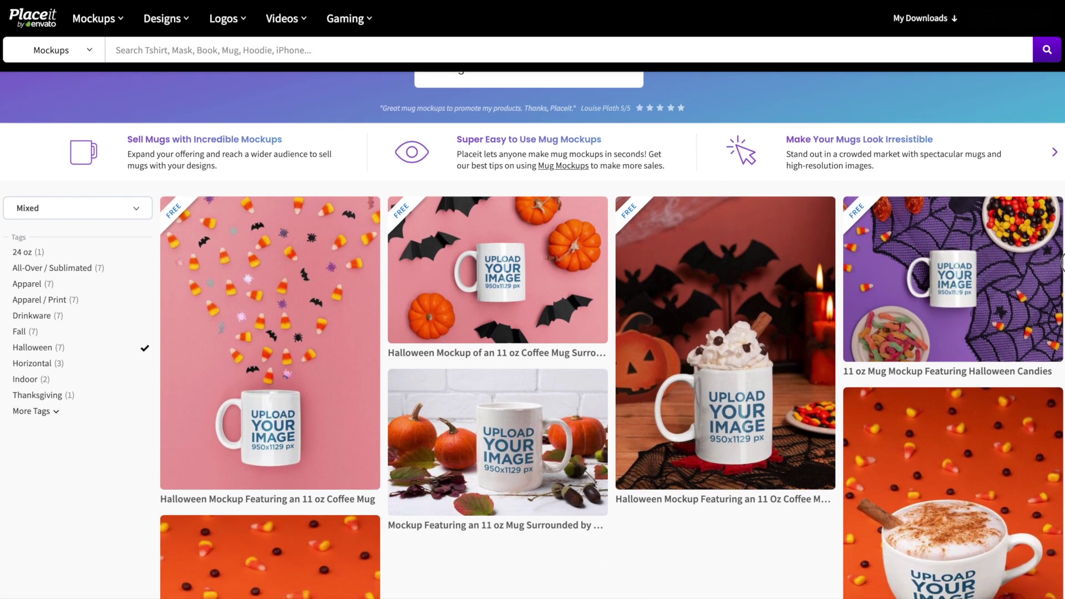
scroll(1013, 387, down, 5)
scroll(1013, 387, down, 4)
scroll(1061, 322, down, 3)
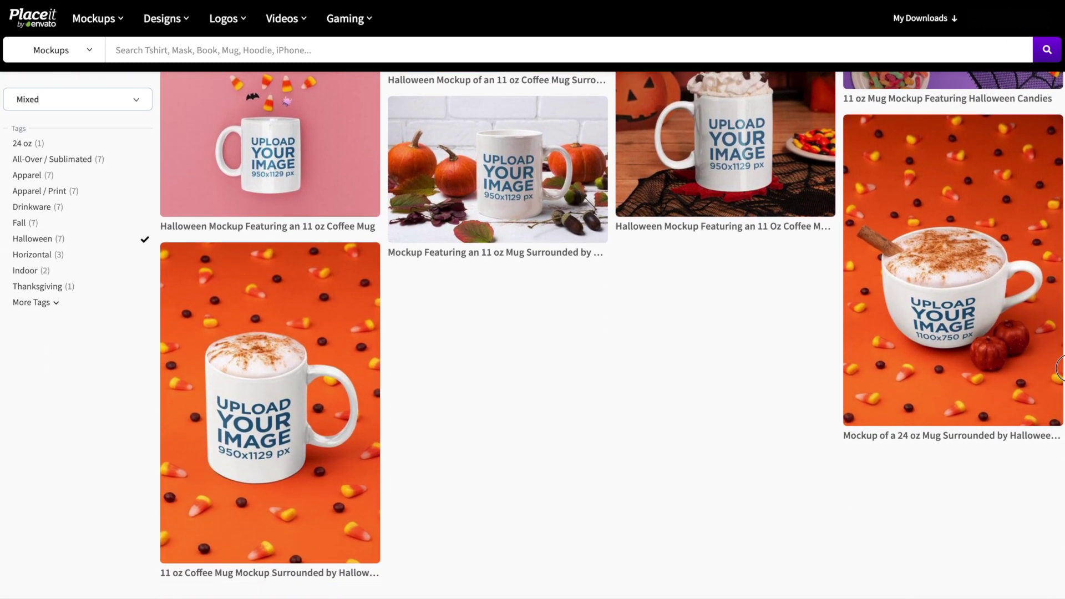
scroll(1060, 367, up, 3)
scroll(1059, 368, up, 3)
scroll(1059, 368, up, 2)
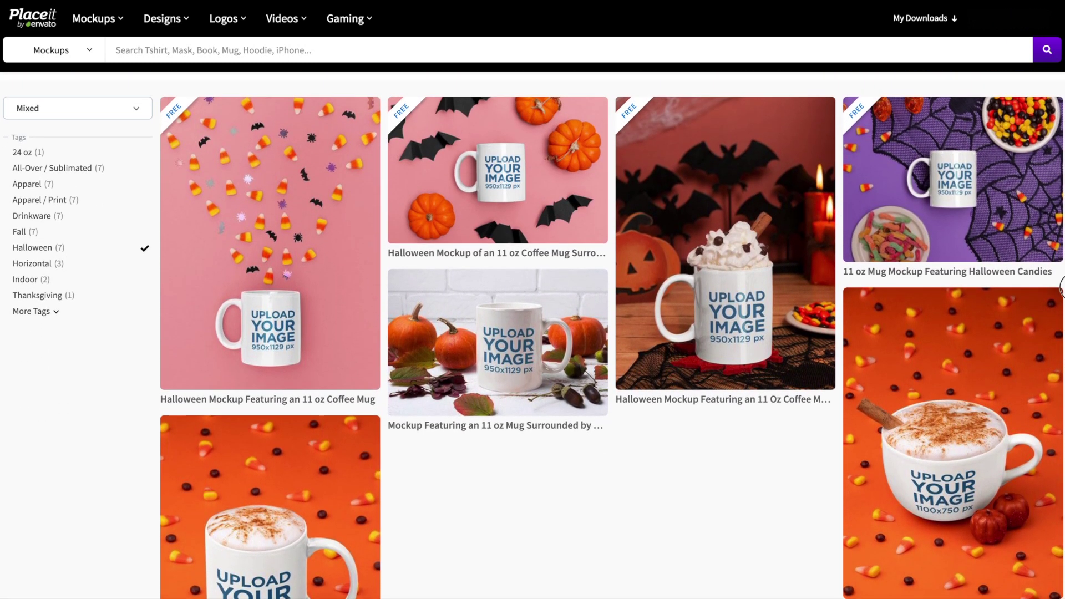
scroll(1059, 368, up, 2)
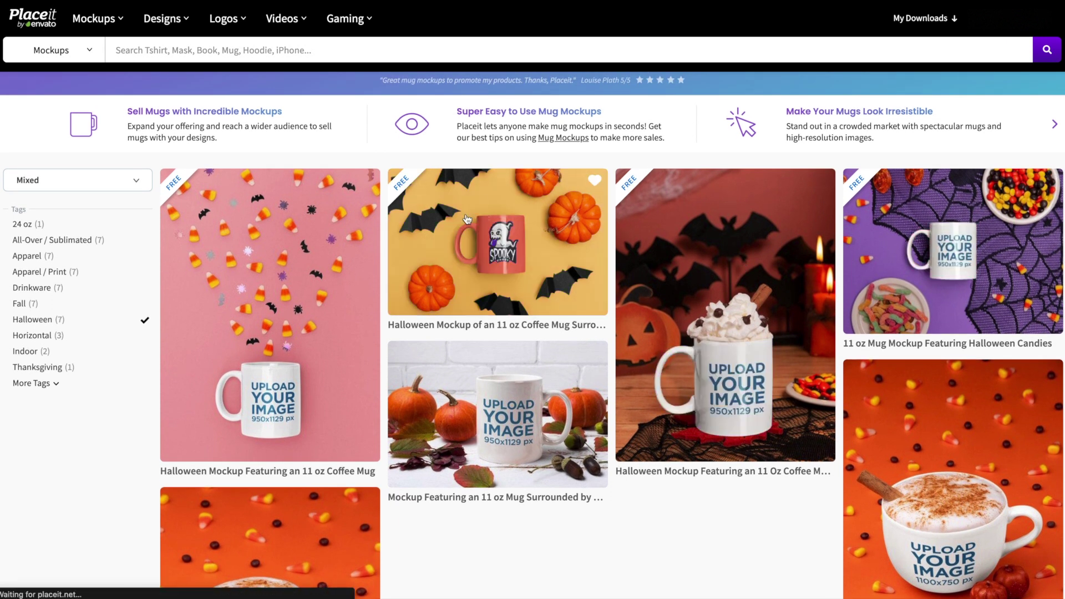
click(549, 218)
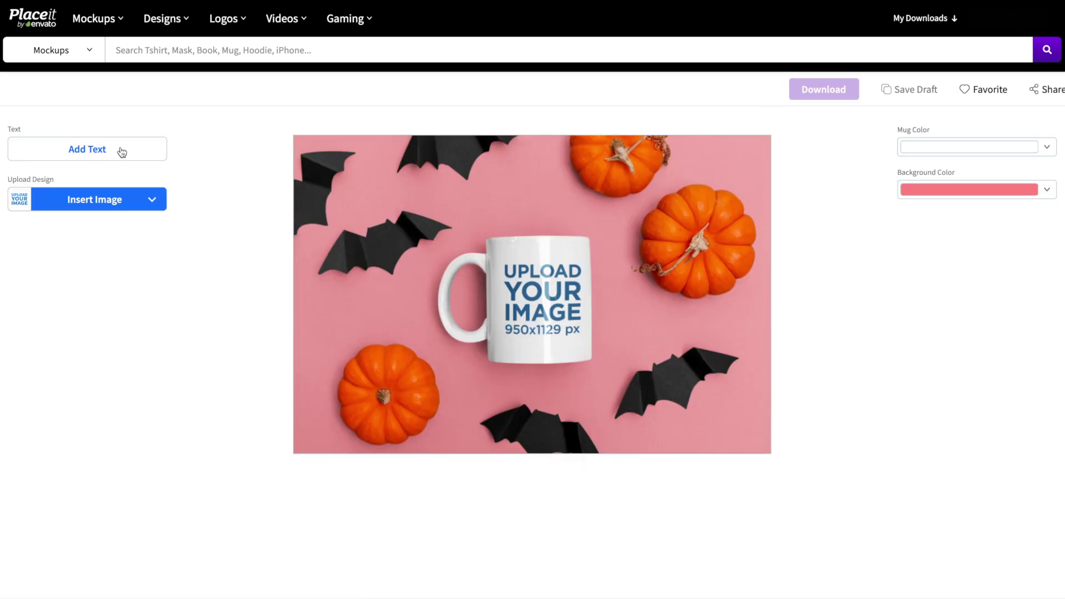
click(151, 200)
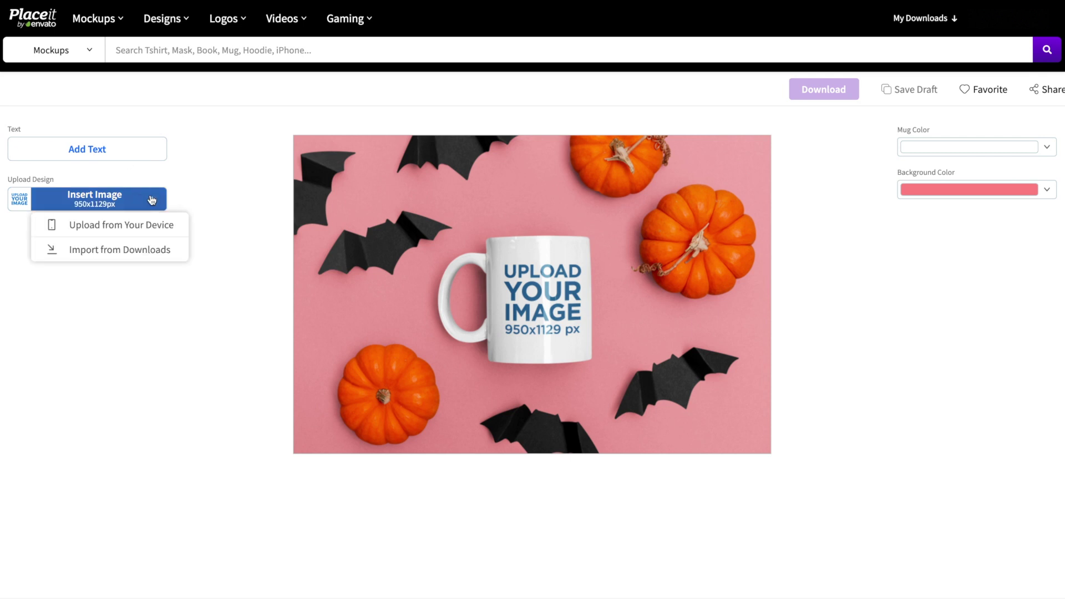
- Upload the Hocus Pocus coffee design, zoom it slightly, and crop it onto the mug
click(158, 225)
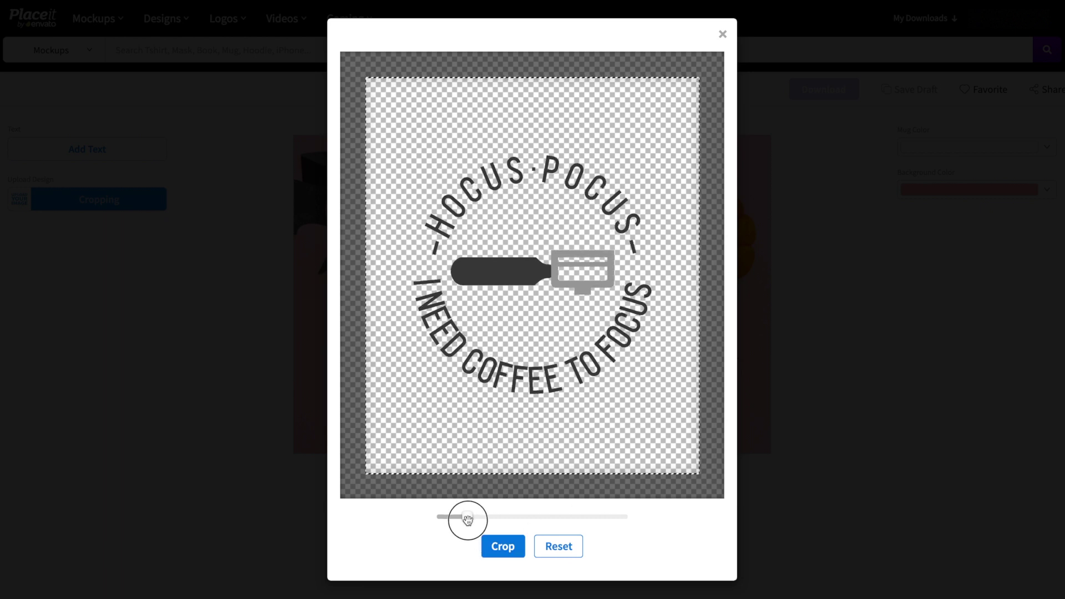
drag(464, 518, 471, 518)
click(496, 545)
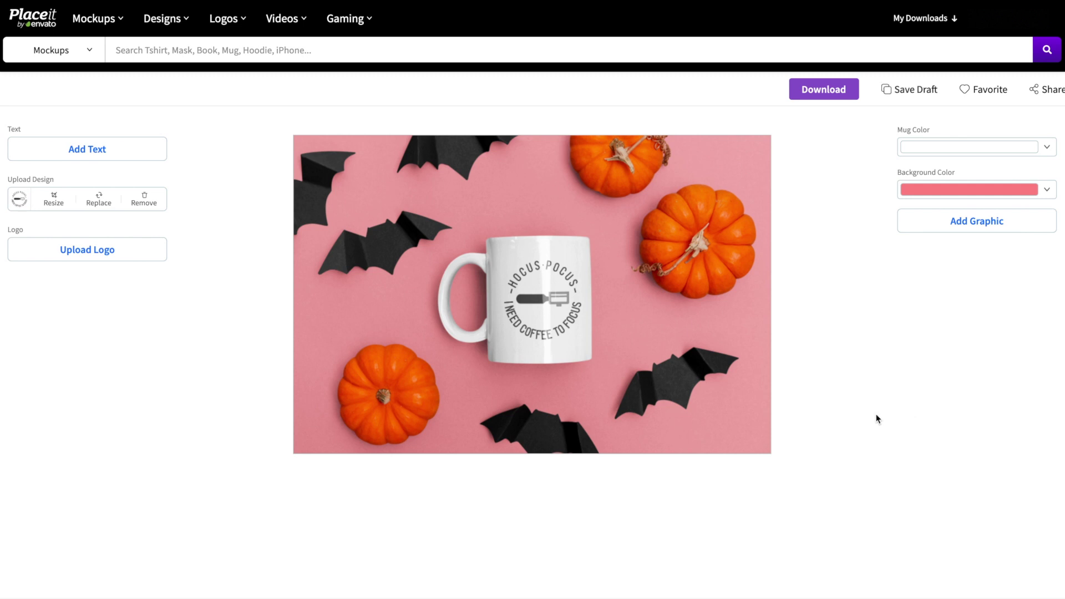
click(1048, 191)
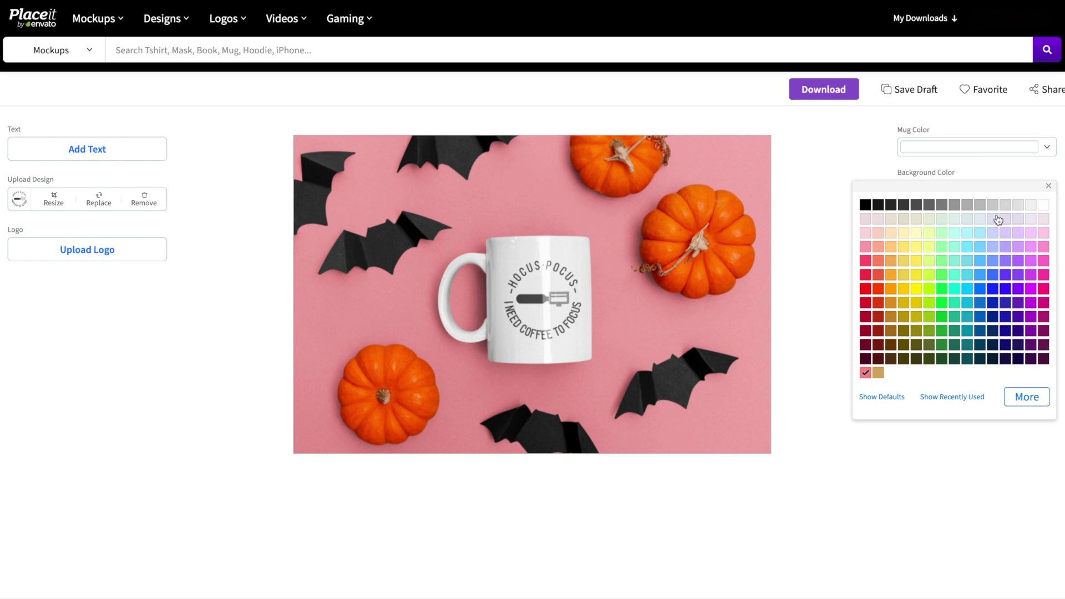
- Try dark grey and green backgrounds, then settle on purple
click(904, 205)
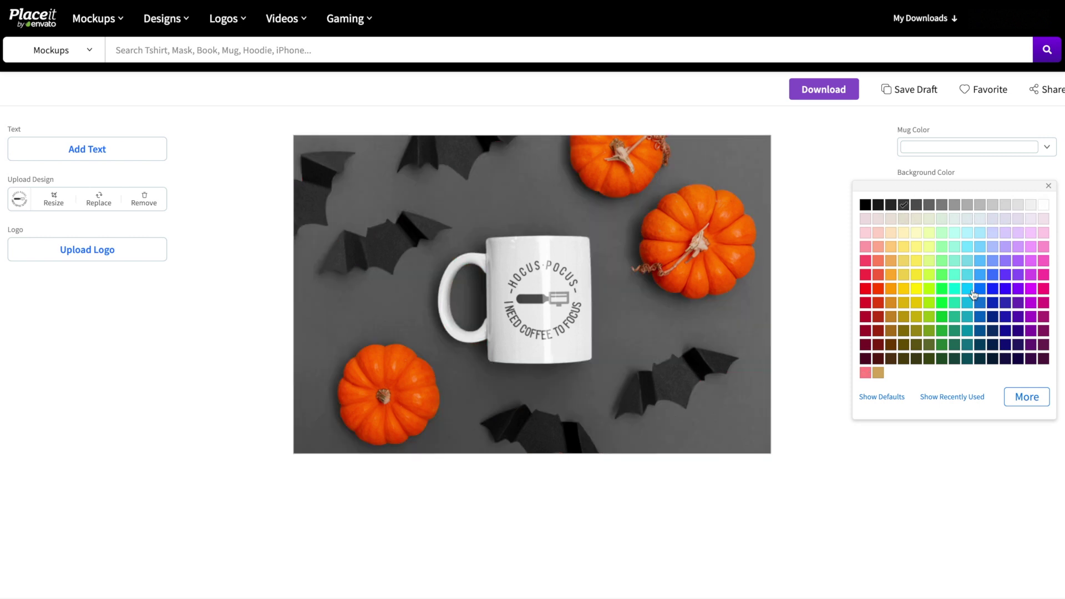
click(930, 330)
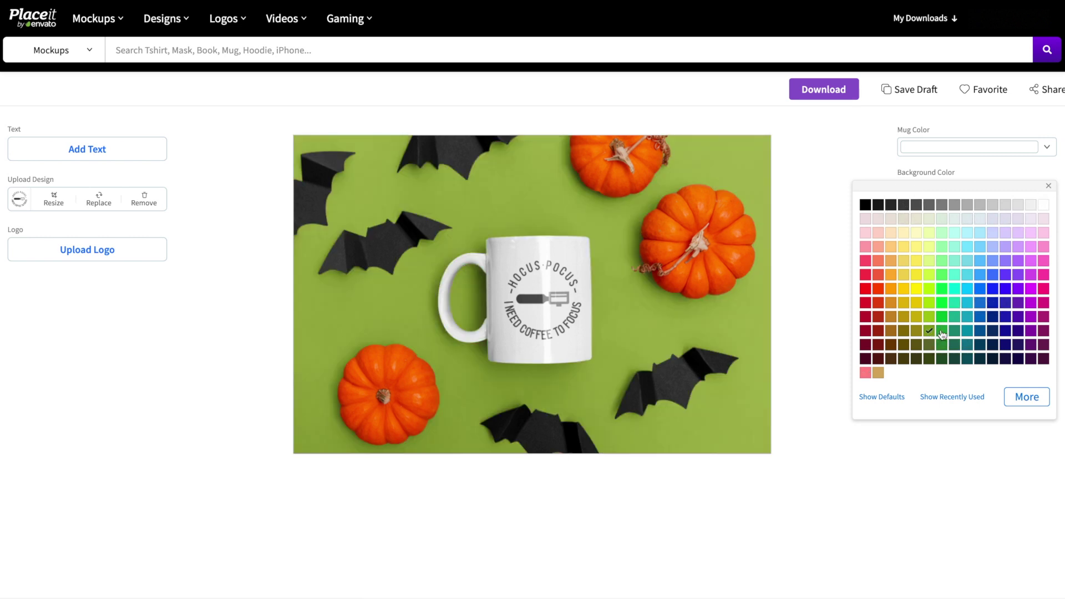
click(1018, 317)
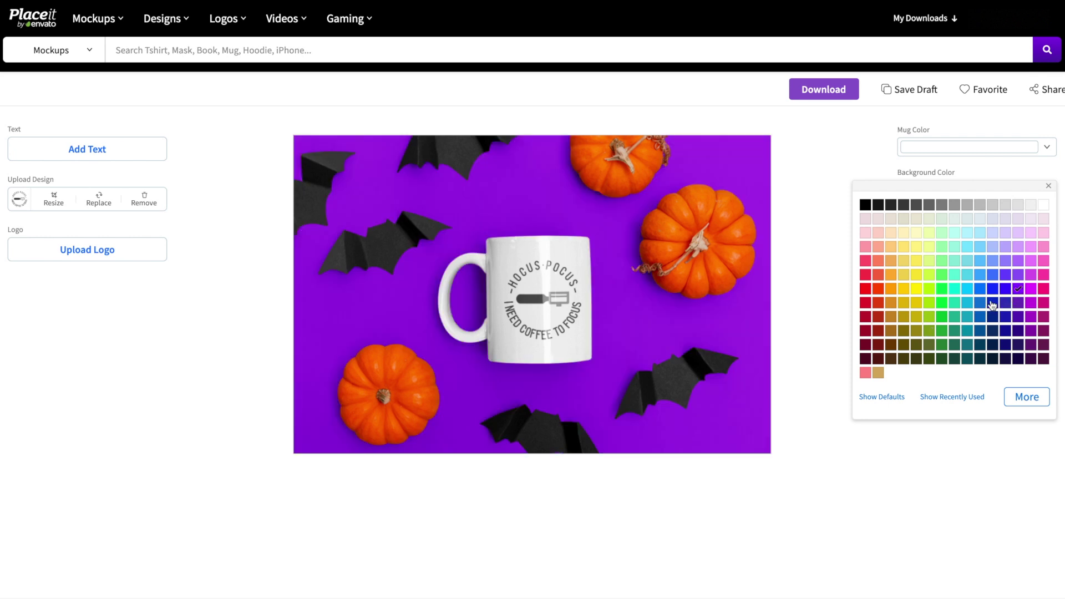
click(821, 255)
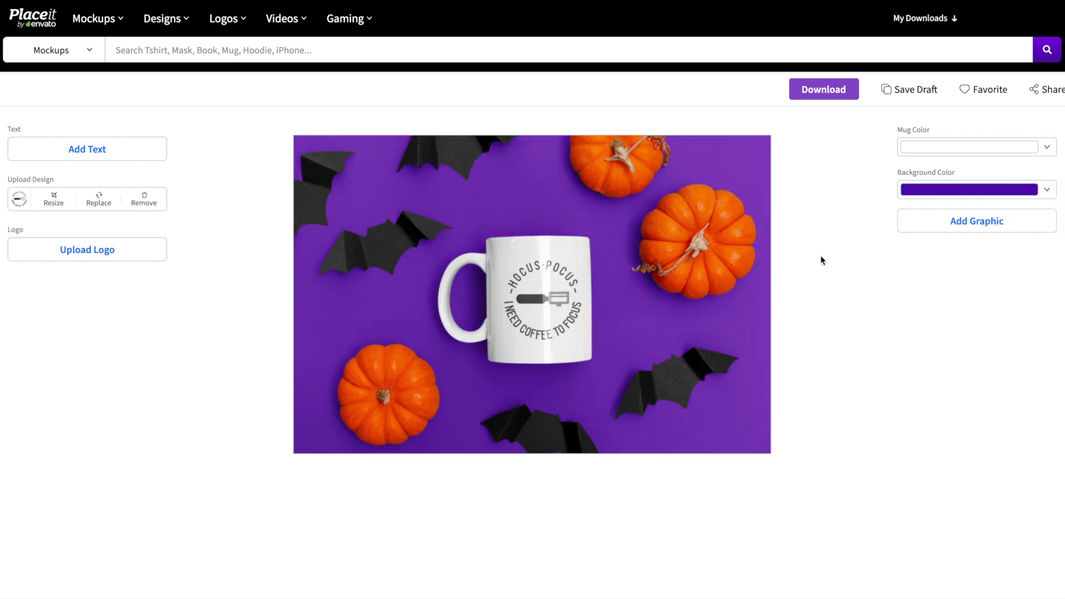
click(1047, 151)
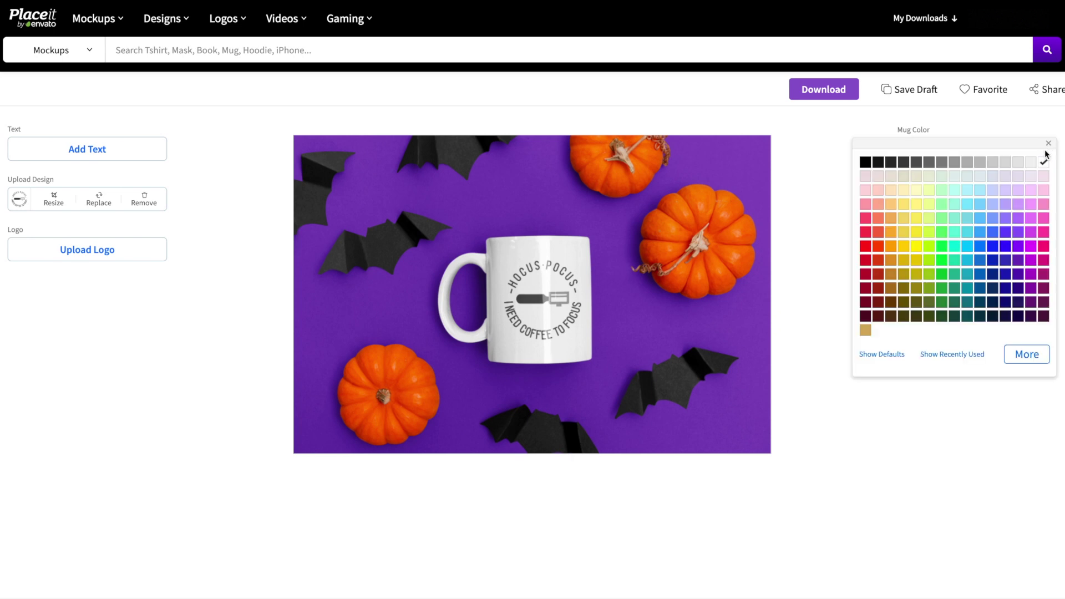
- Try black, dark green and dark purple mug colours, then keep the mug white
click(892, 164)
click(866, 162)
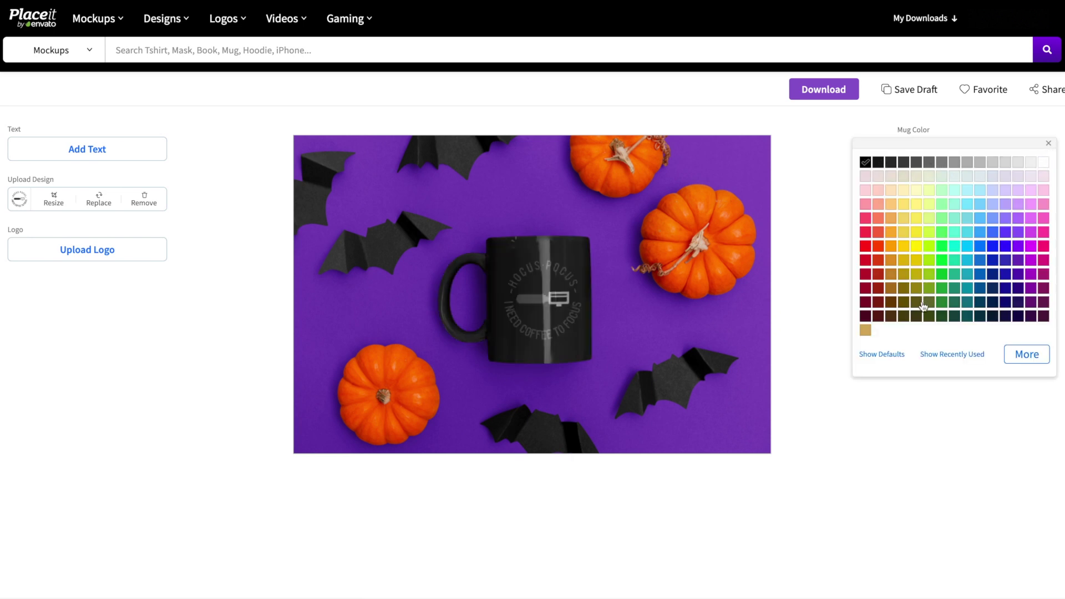
click(955, 318)
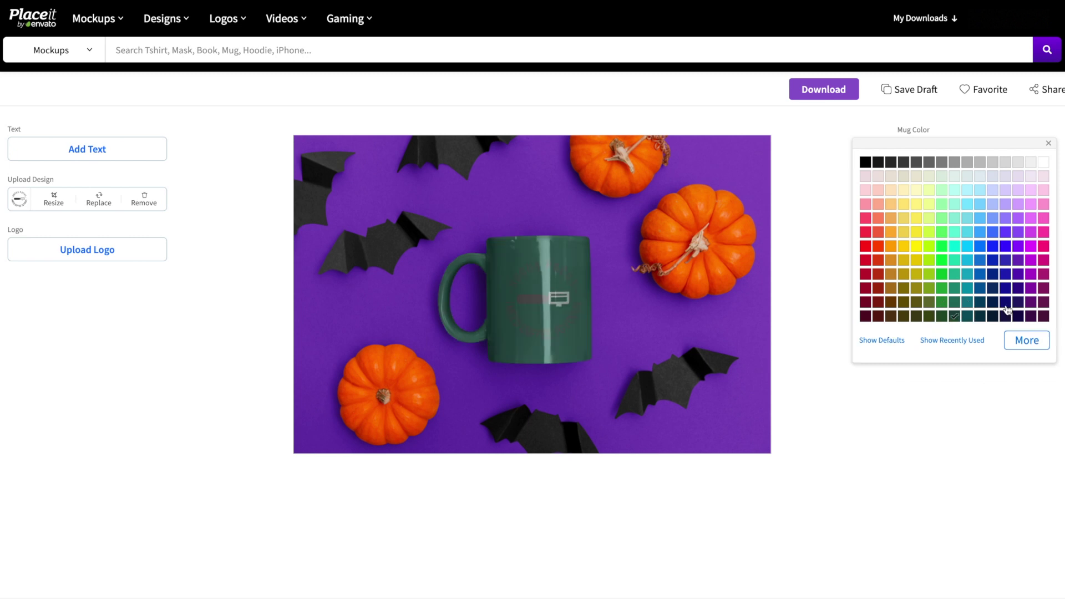
click(1019, 289)
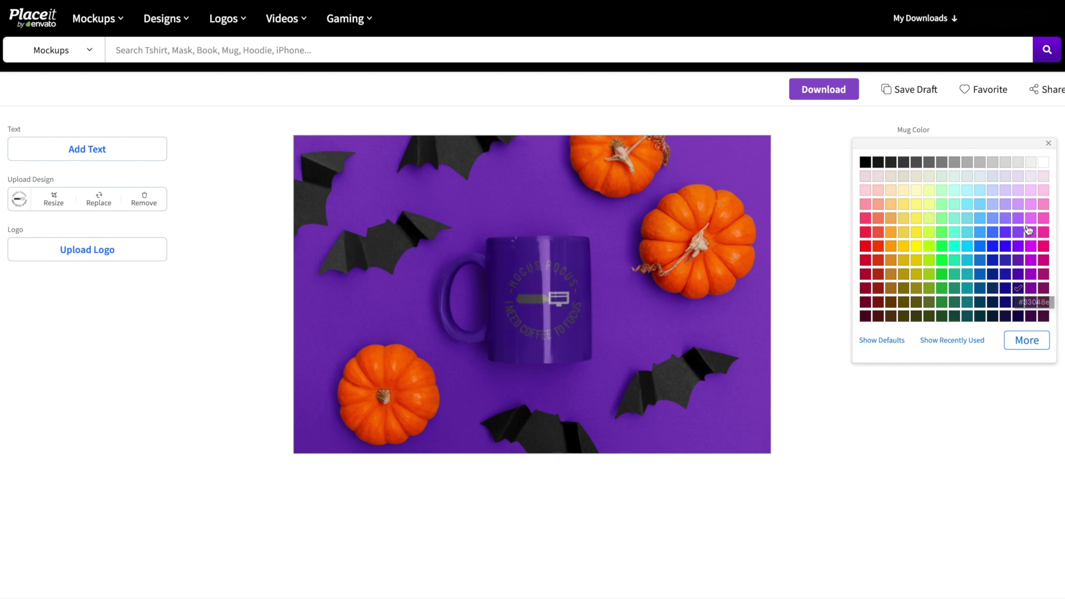
click(1018, 163)
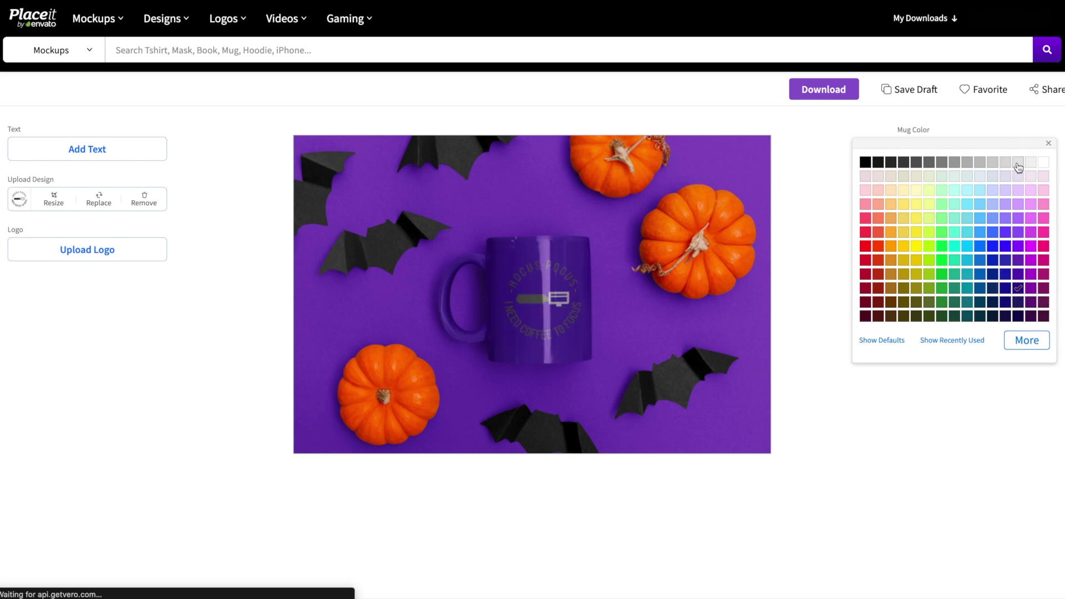
click(935, 499)
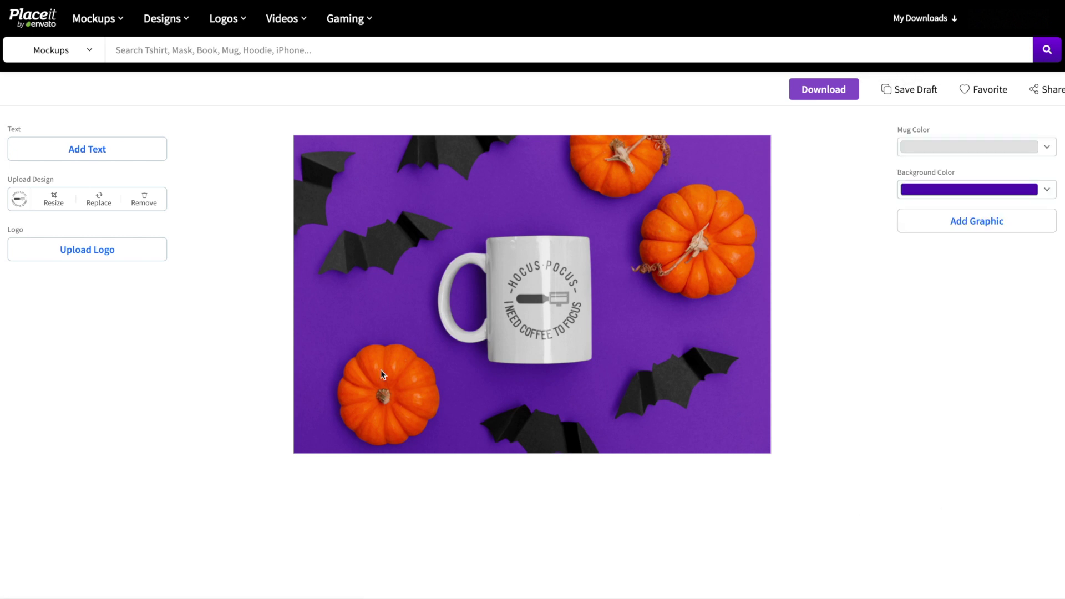
mouse_move(98, 18)
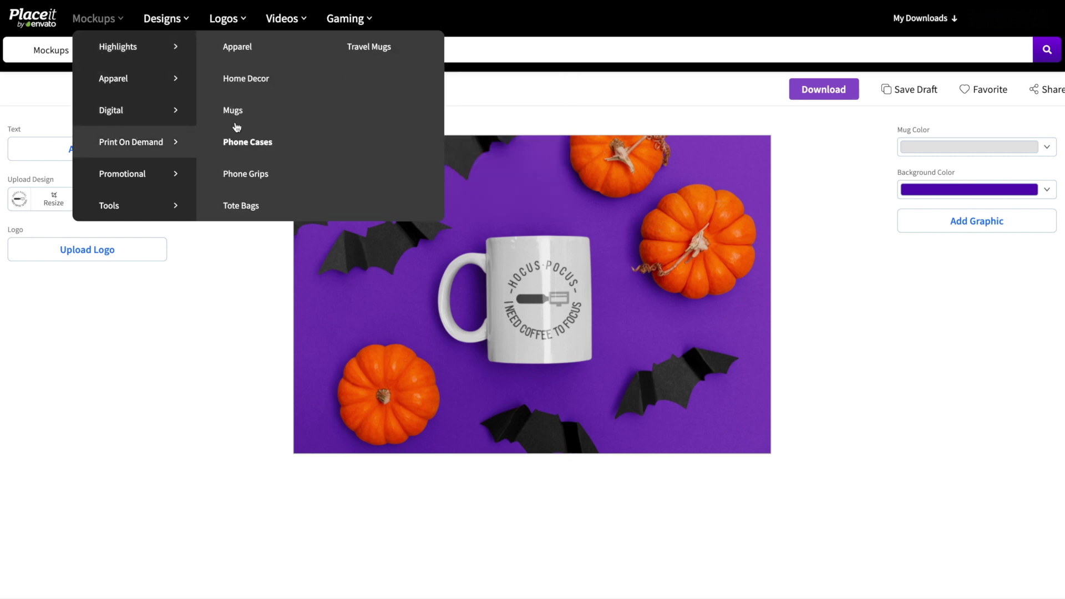
- Go to the Mockups > Print On Demand > Mugs listing
click(232, 110)
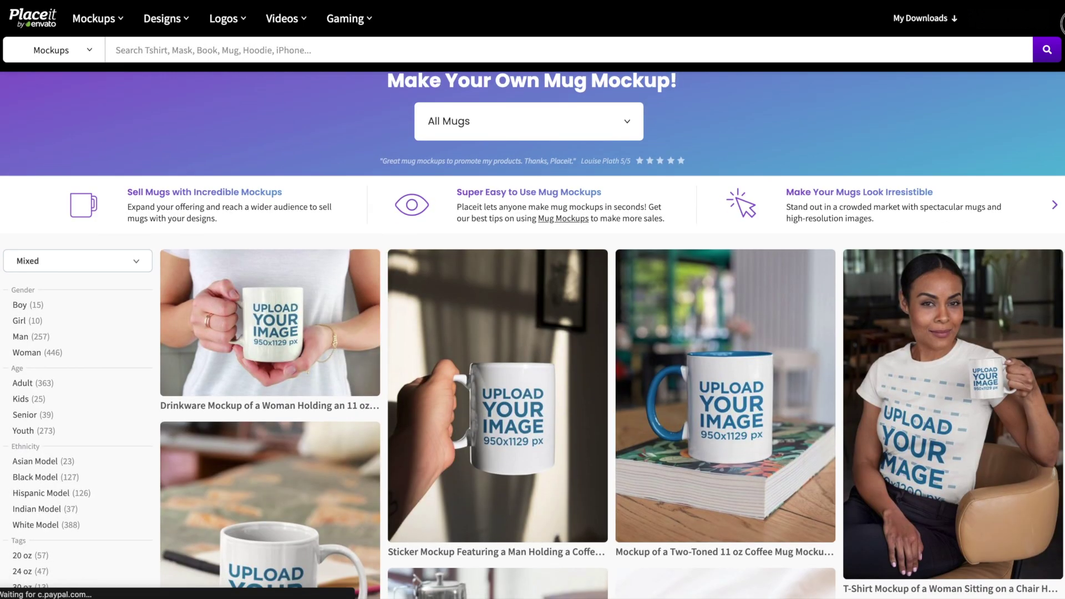
scroll(925, 210, down, 5)
scroll(926, 210, down, 5)
scroll(1050, 167, down, 3)
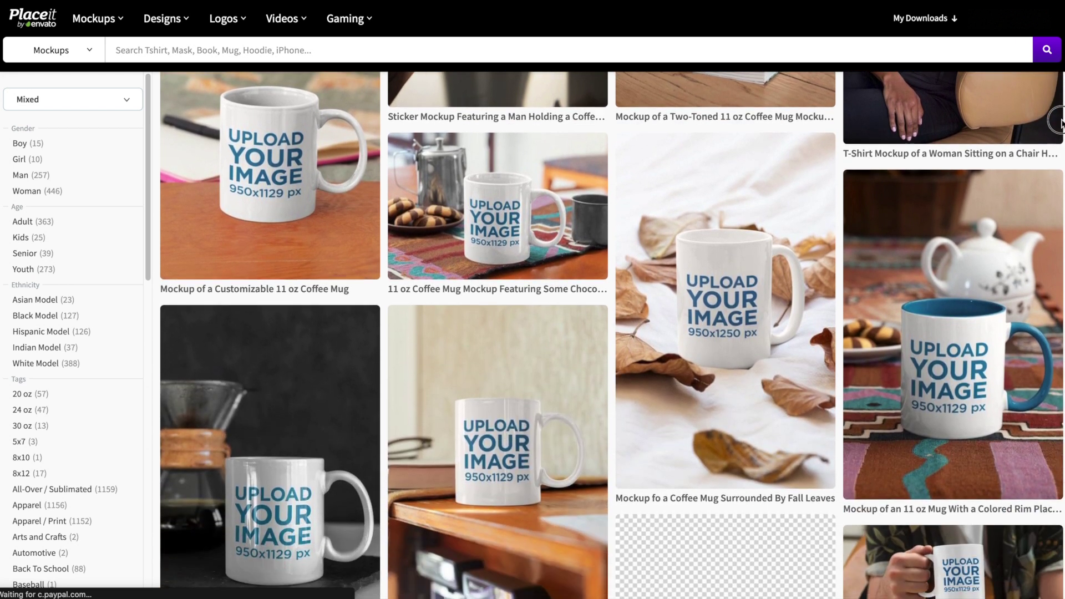
scroll(1051, 167, down, 3)
scroll(1051, 167, down, 3)
scroll(1051, 166, down, 3)
scroll(1050, 167, down, 1)
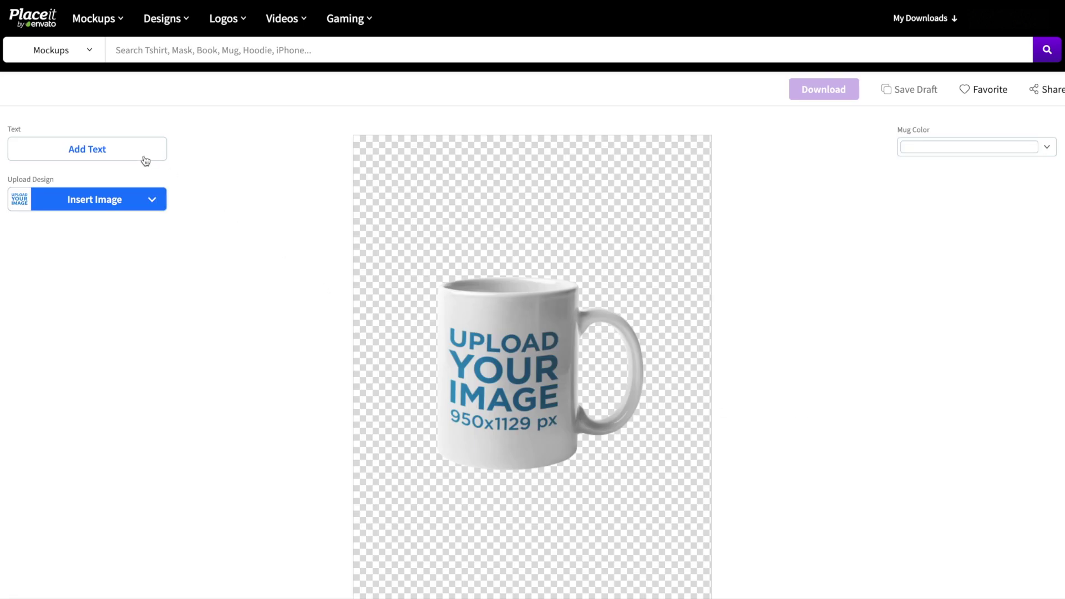
- Add a 'Custom Mugs' text layer and make its text black
click(148, 151)
triple_click(120, 149)
text(Custom Mugs)
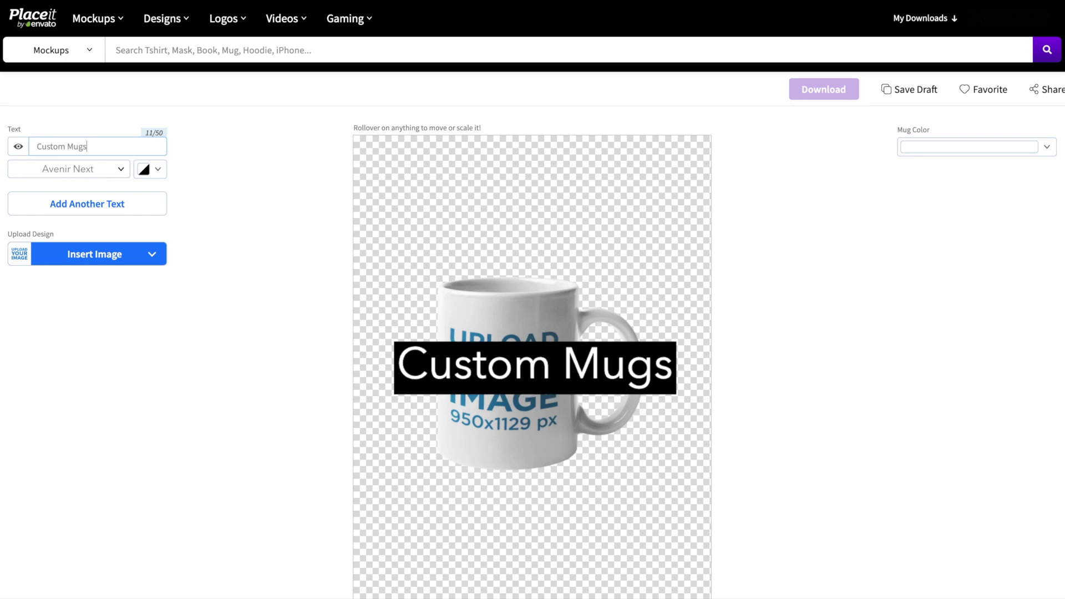
click(156, 169)
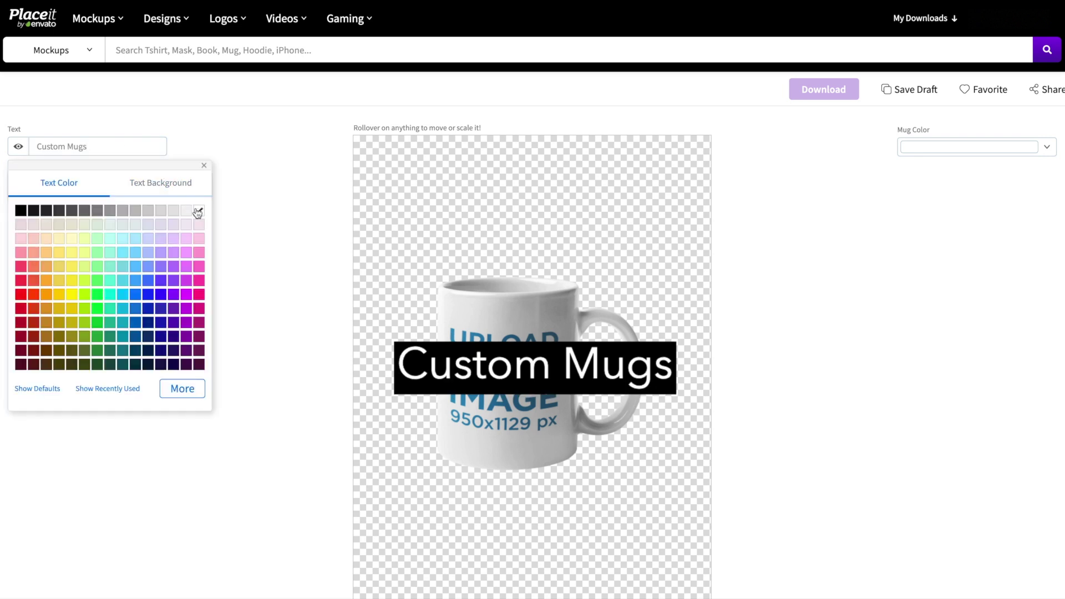
click(22, 211)
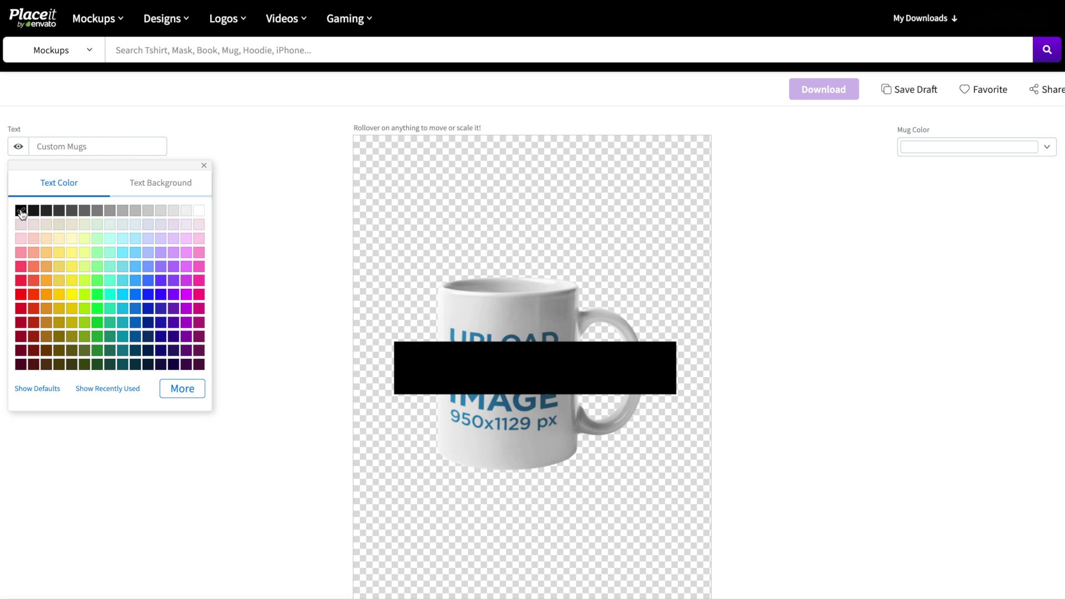
- Give the Custom Mugs text a white, spacious-padded background and move it below the mug
click(160, 183)
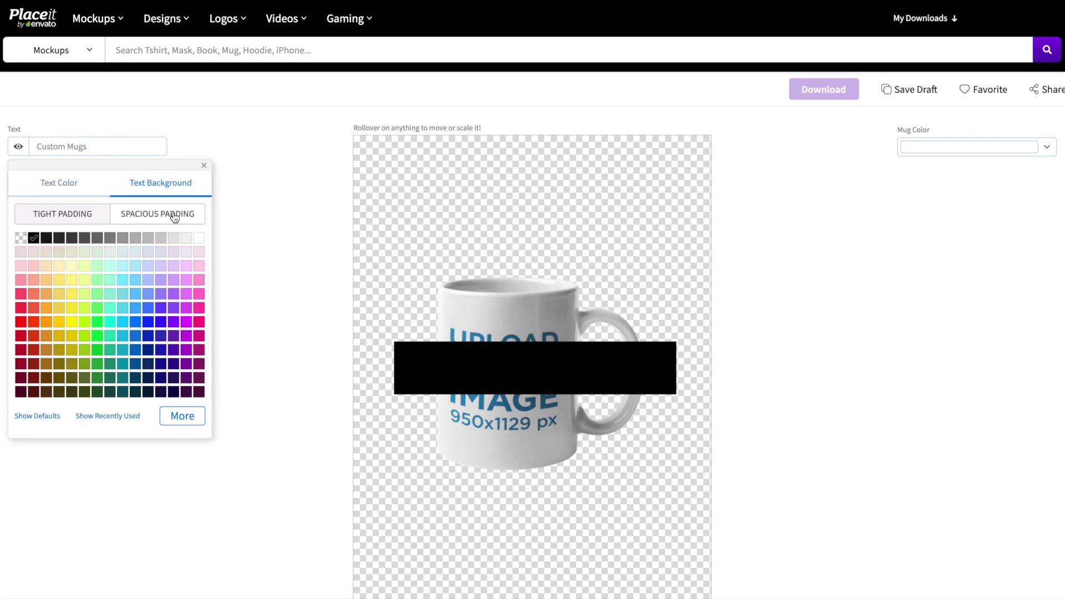
click(200, 239)
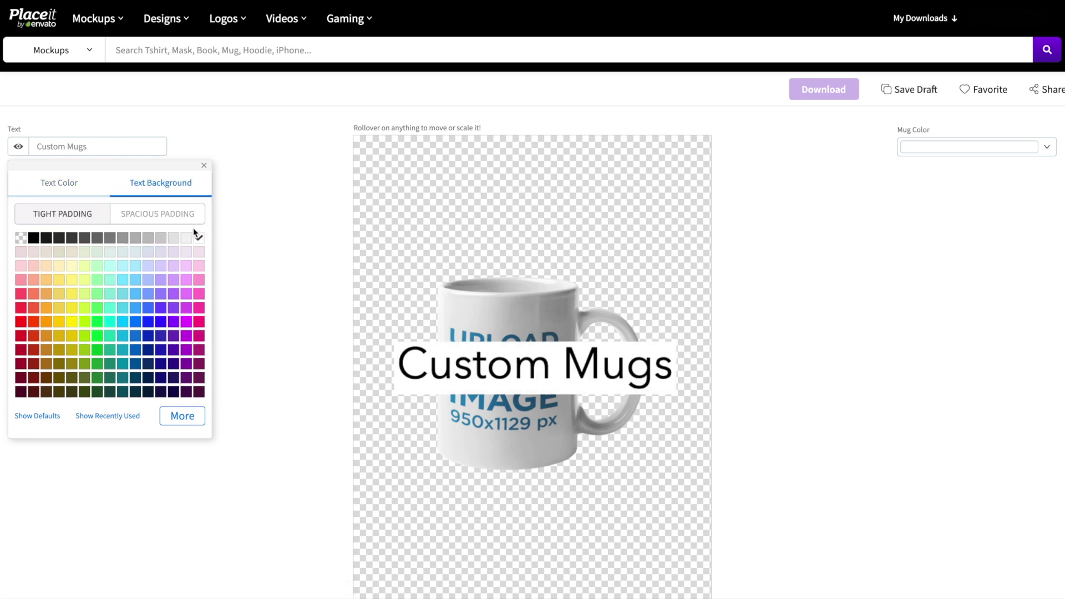
click(172, 216)
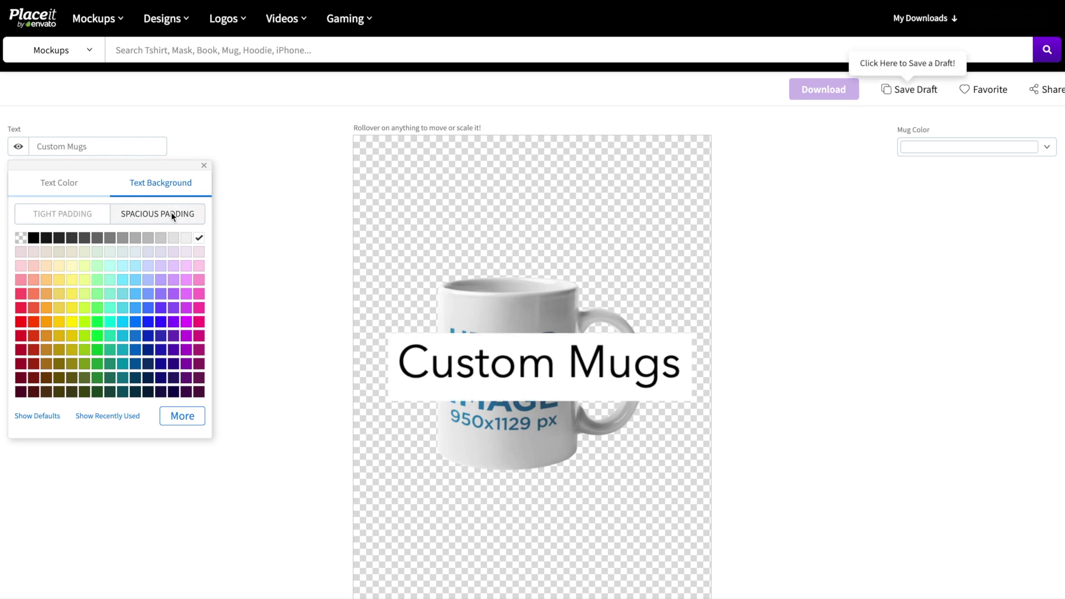
click(204, 167)
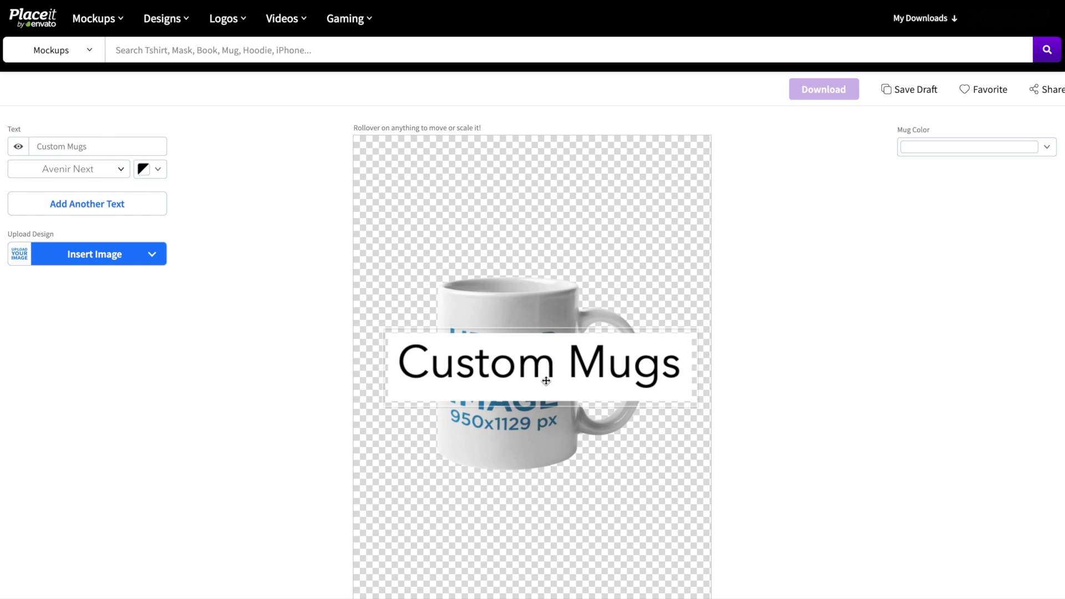
drag(547, 381, 540, 547)
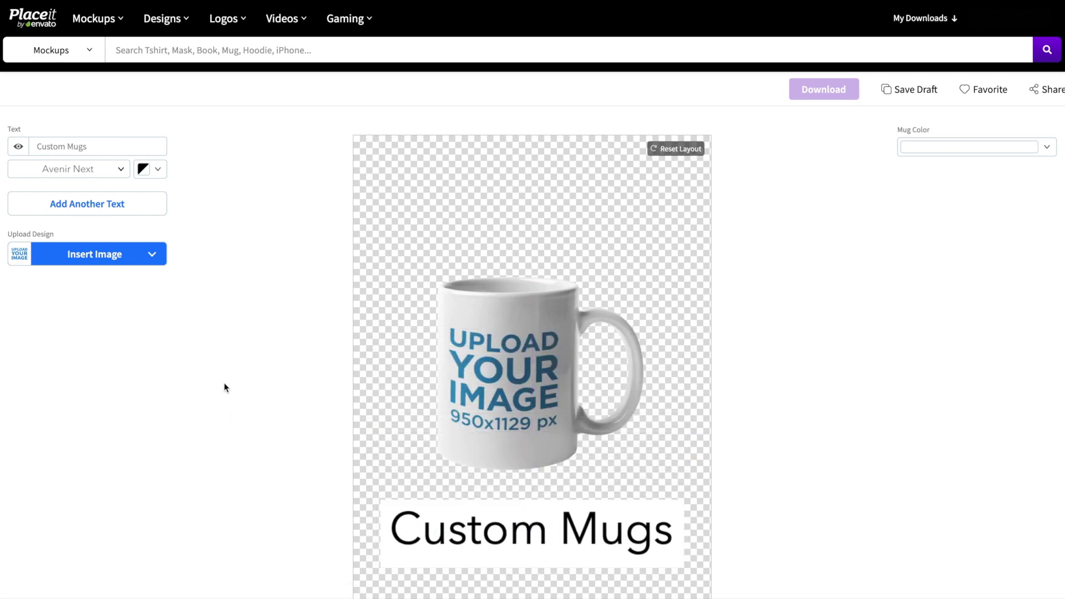
- Upload the circular Good Vibes logo, zoom it in slightly, and crop it onto the mug
click(151, 253)
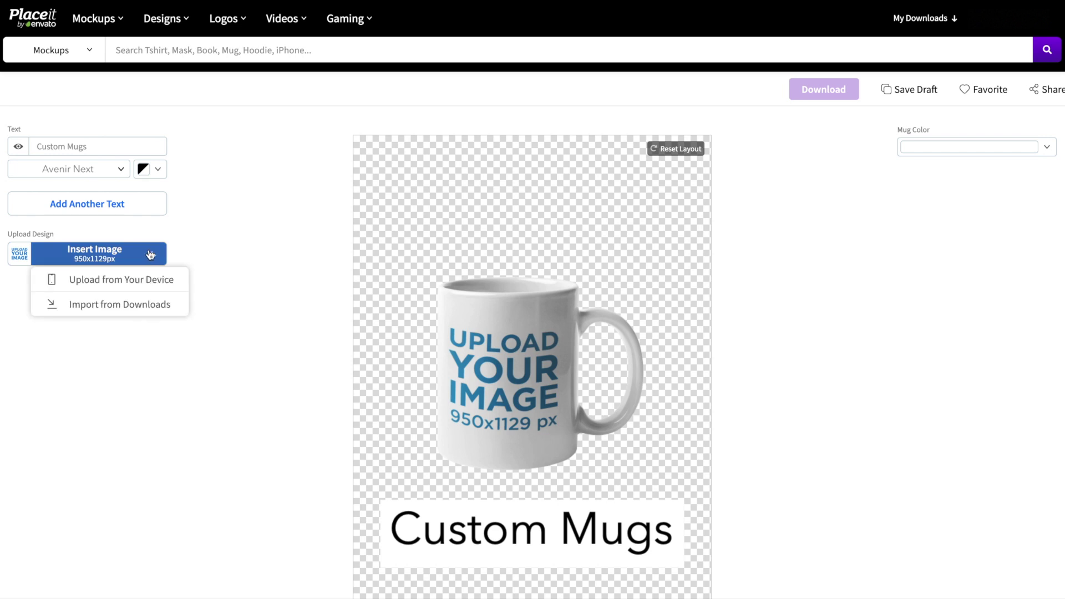
click(121, 279)
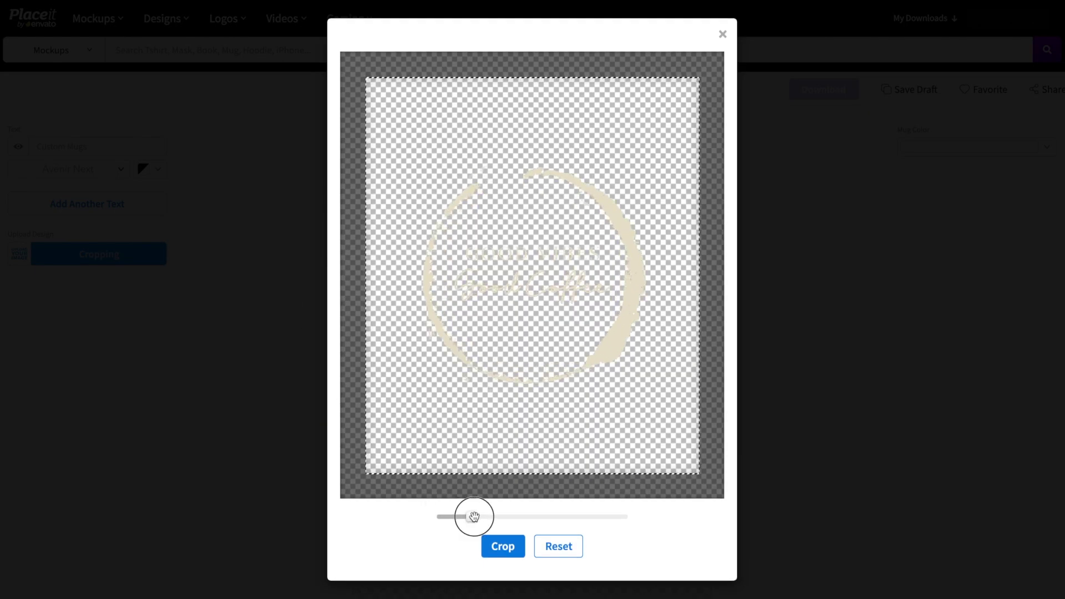
drag(463, 517, 477, 518)
click(500, 546)
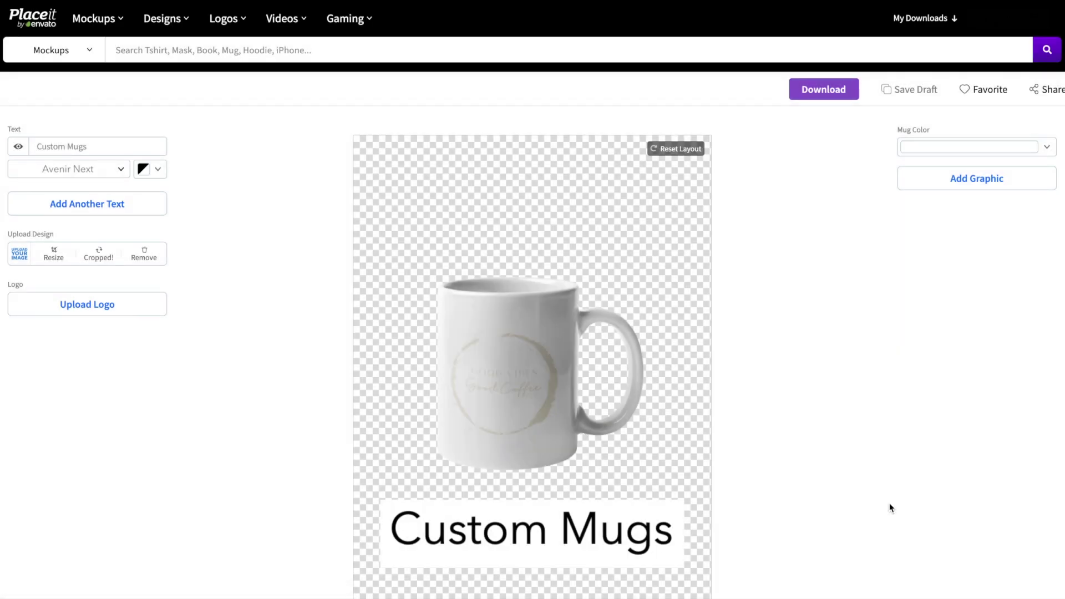
- Change the mug colour to the purest black swatch in the Mug Color palette
click(1047, 147)
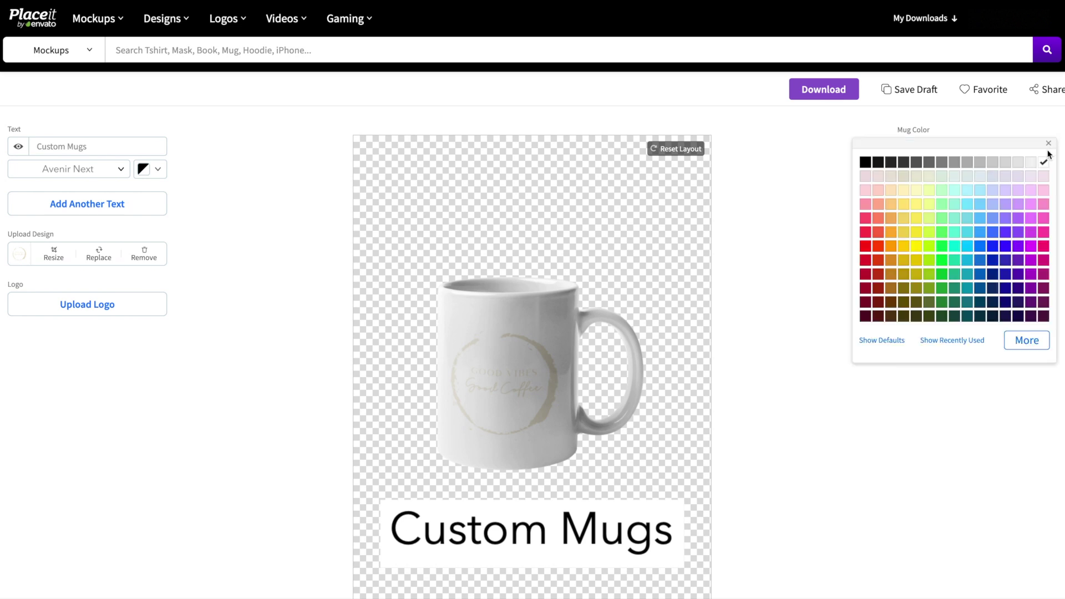
click(889, 163)
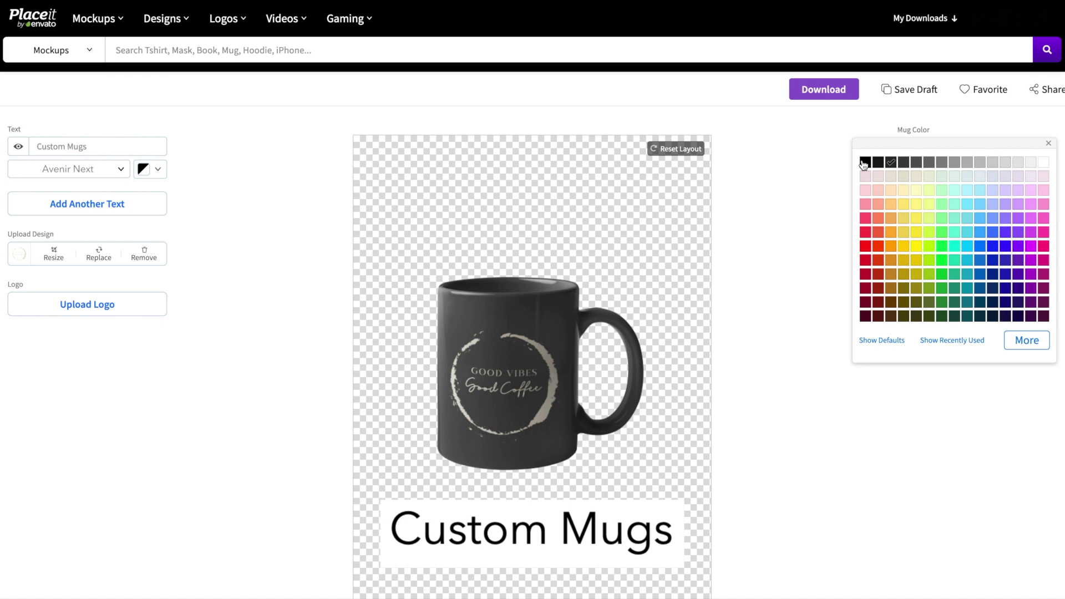
click(865, 165)
click(794, 263)
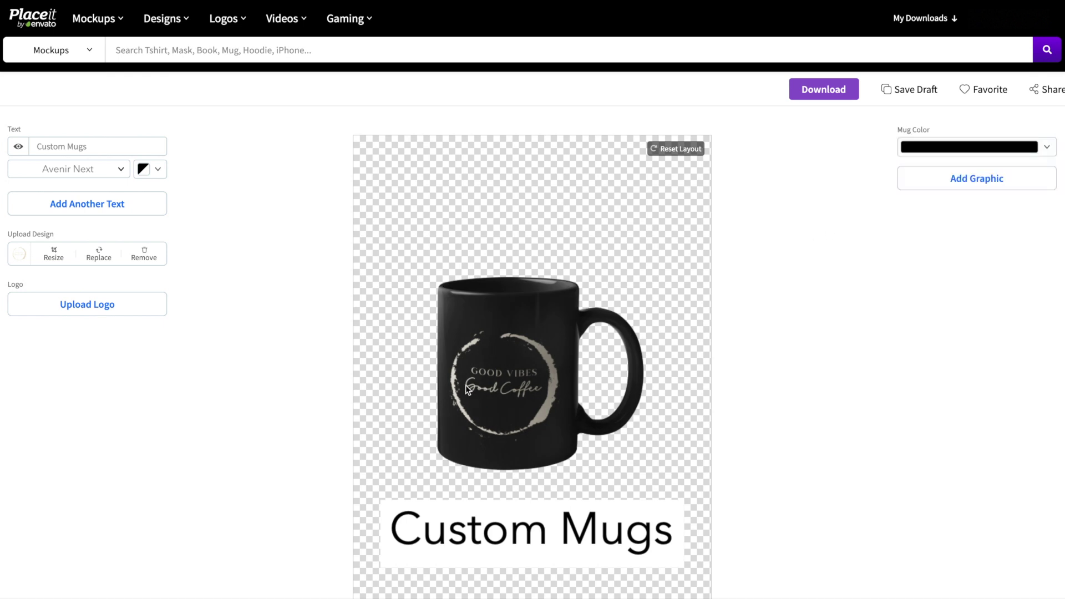
click(51, 253)
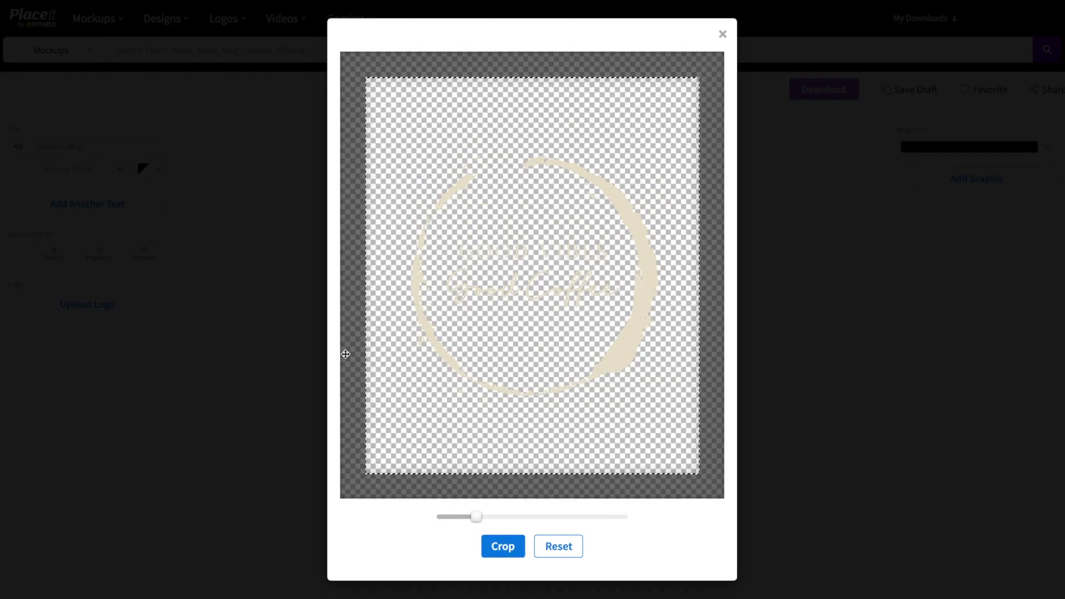
- Shift the Good Vibes logo slightly right in its crop box and reapply the crop
drag(469, 343, 480, 339)
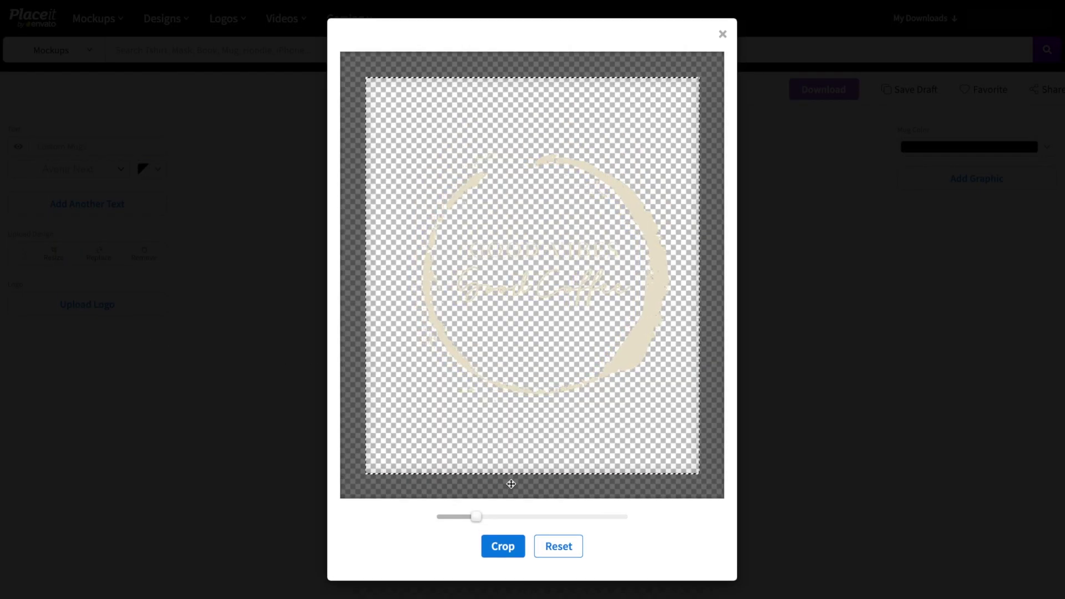
click(503, 546)
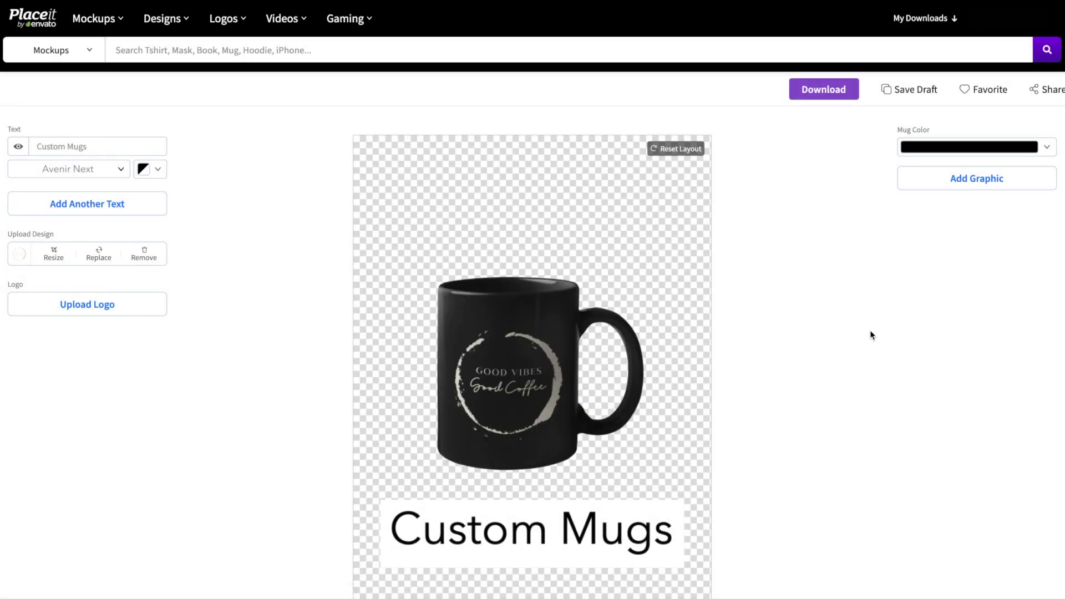
- Start the download of the black Good Vibes mug mockup
click(805, 93)
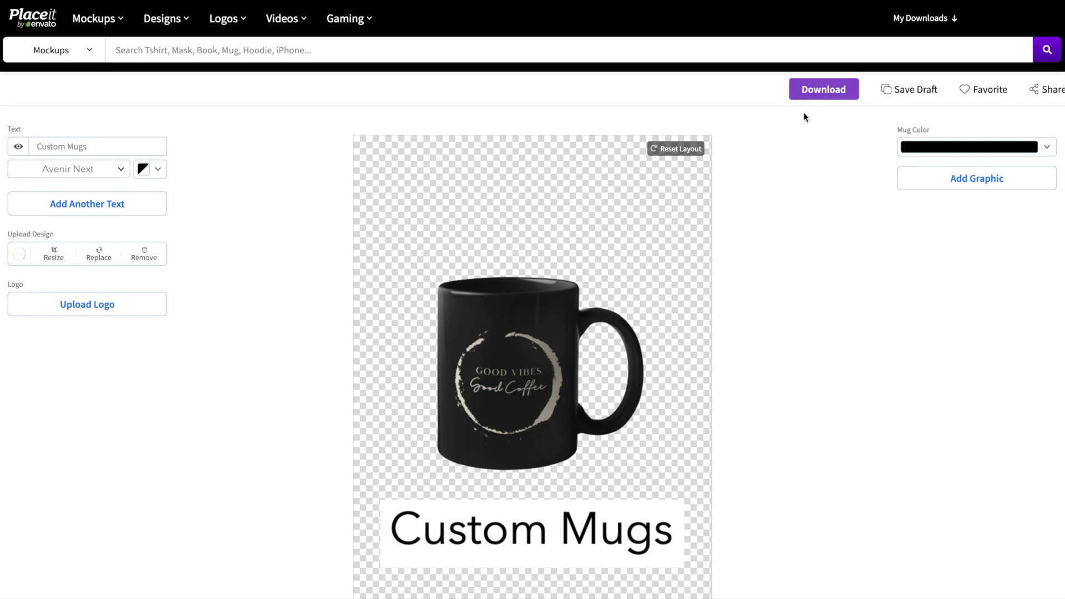